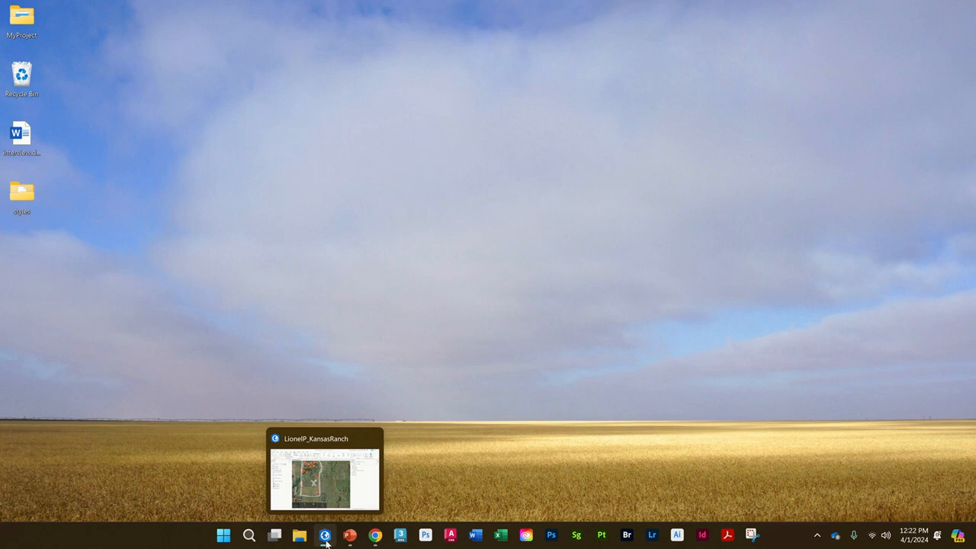
Step: Switch to ArcGIS Pro and start creating a new feature class in the Kansas ranch project's geodatabase
{"action": "left_click", "coordinate": [324, 534]}
{"action": "scroll", "coordinate": [509, 358], "scroll_direction": "down", "scroll_amount": 2}
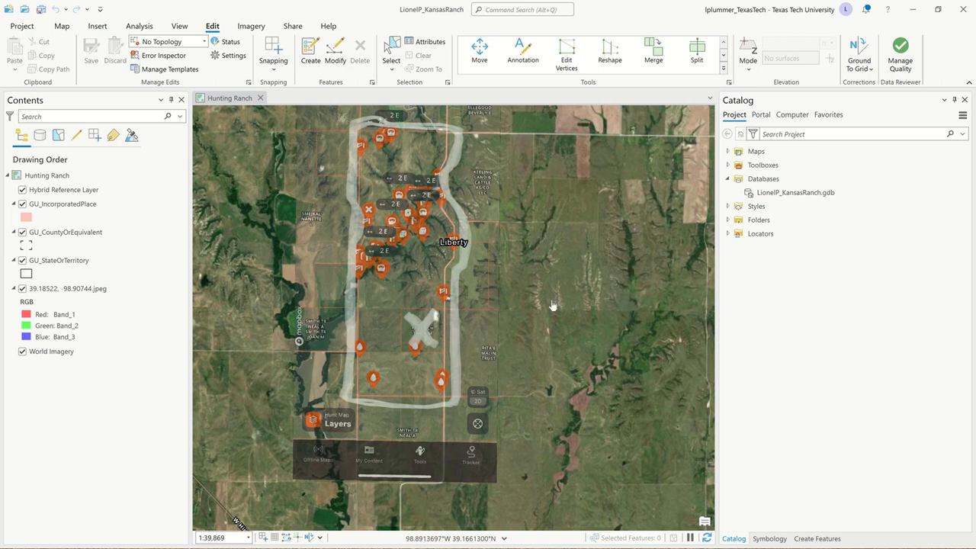
{"action": "left_click", "coordinate": [768, 180]}
{"action": "left_click", "coordinate": [793, 192]}
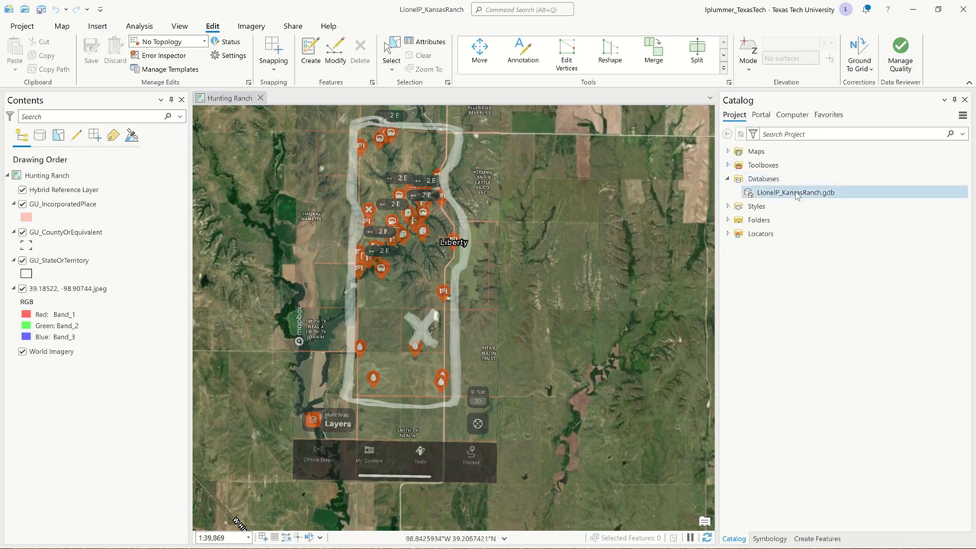
{"action": "right_click", "coordinate": [797, 193]}
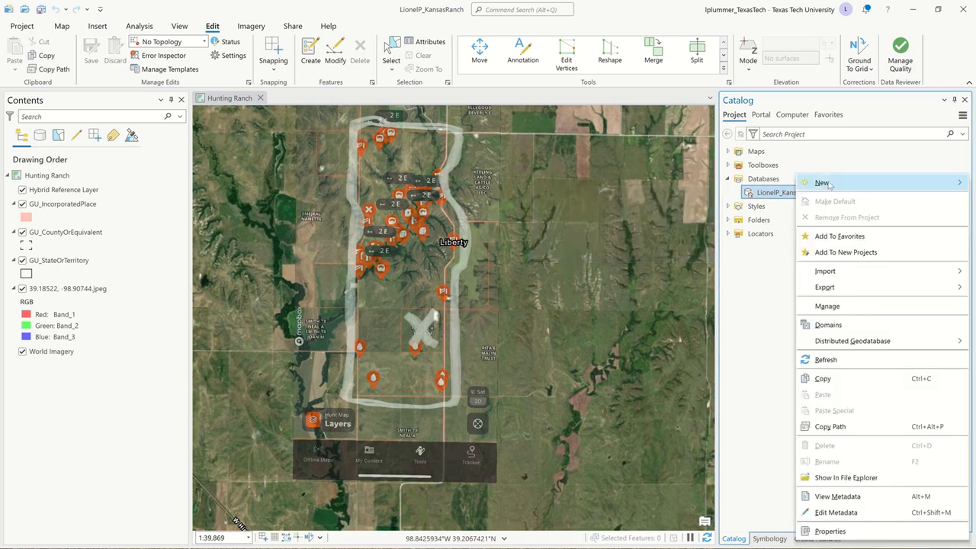
{"action": "mouse_move", "coordinate": [828, 184]}
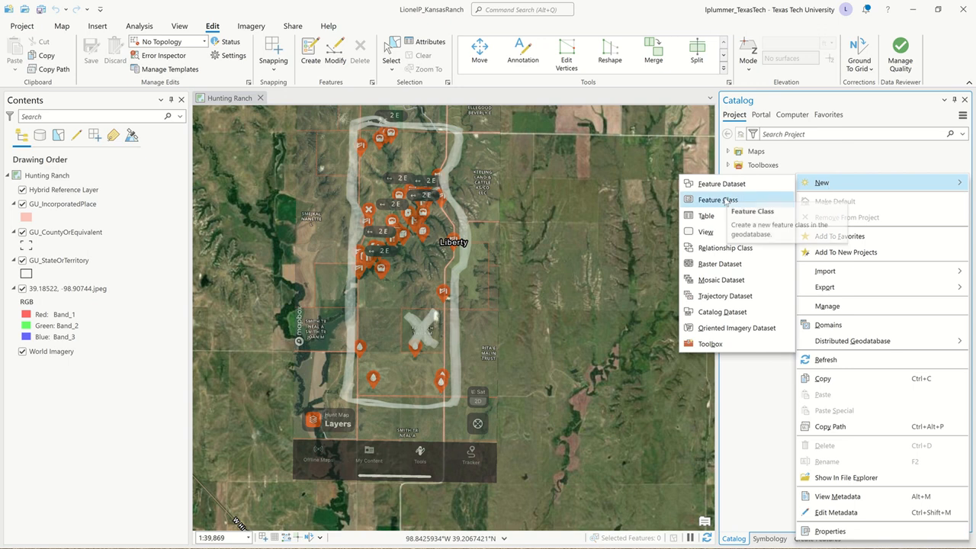
{"action": "left_click", "coordinate": [718, 200]}
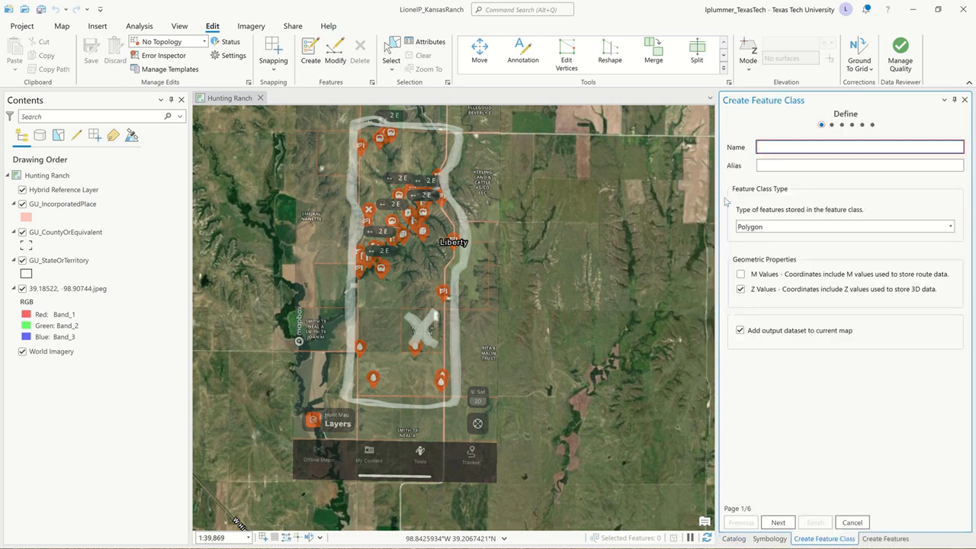
Step: Name the new polygon feature class Kansas_Ranch_Bounds and copy that name into its alias
{"action": "type", "text": "Kansas_Ranch_Bounds"}
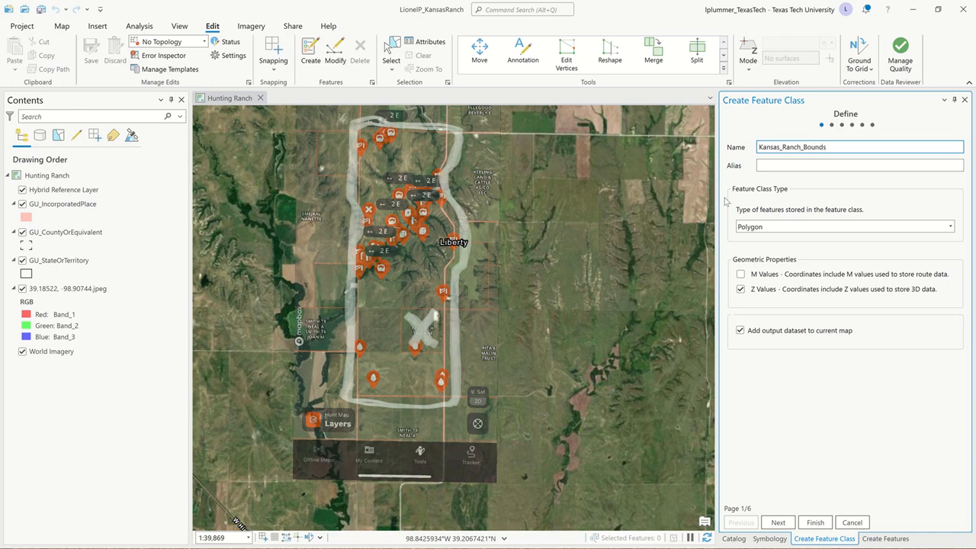
{"action": "key", "text": "ctrl+a"}
{"action": "key", "text": "ctrl+c"}
{"action": "key", "text": "Tab"}
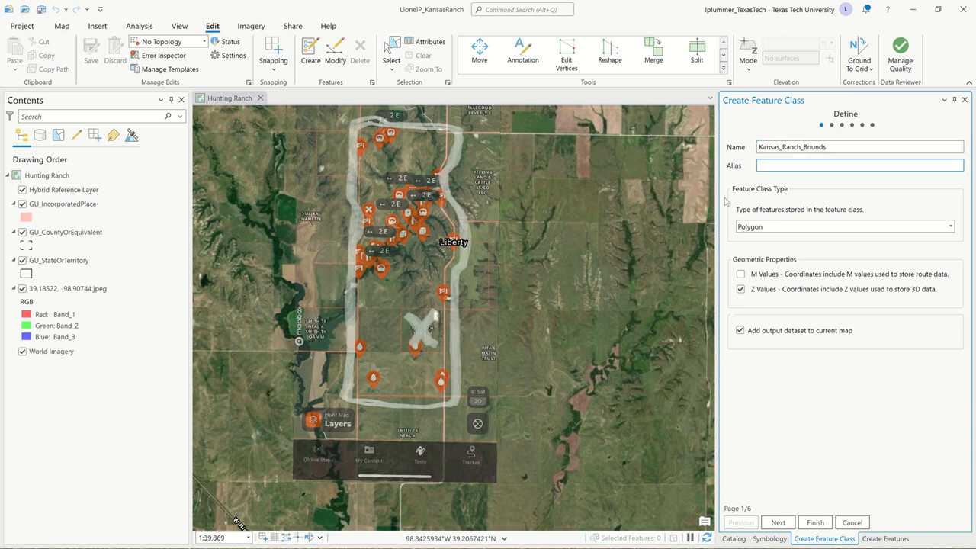
{"action": "key", "text": "ctrl+v"}
Step: Create the feature class without extra fields, using NAD 1983 NSRS2007 StatePlane Kansas North FIPS 1501 (US Feet) and the default tolerances
{"action": "left_click", "coordinate": [783, 523]}
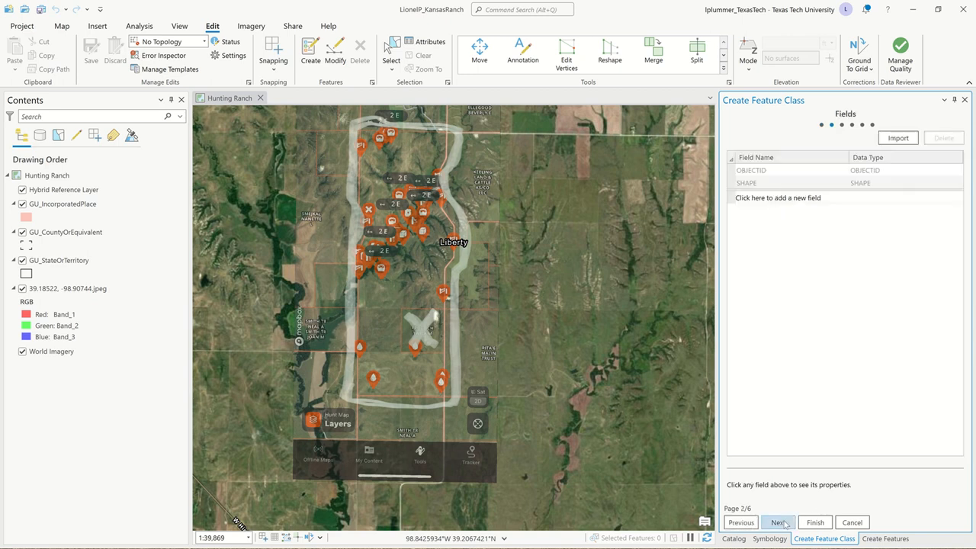
{"action": "left_click", "coordinate": [783, 522]}
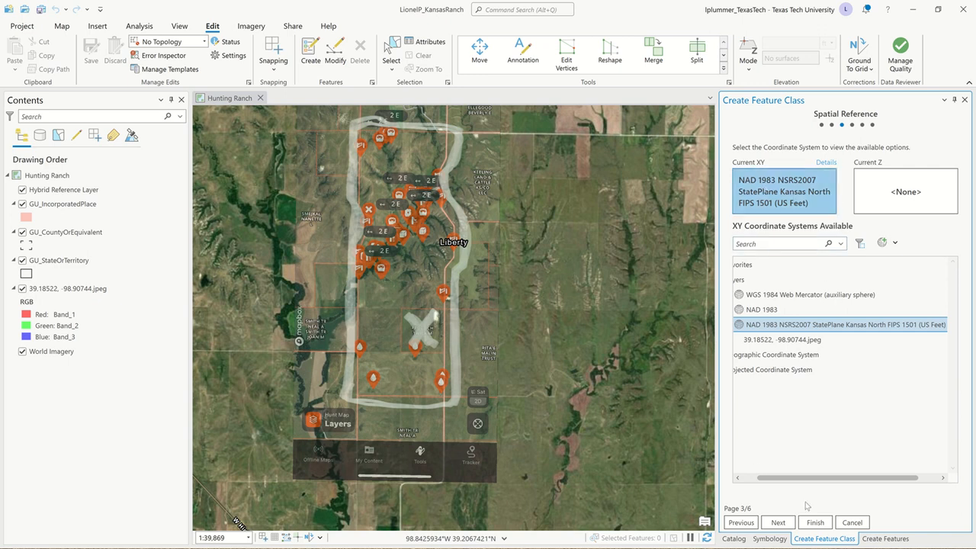
{"action": "left_click", "coordinate": [785, 522]}
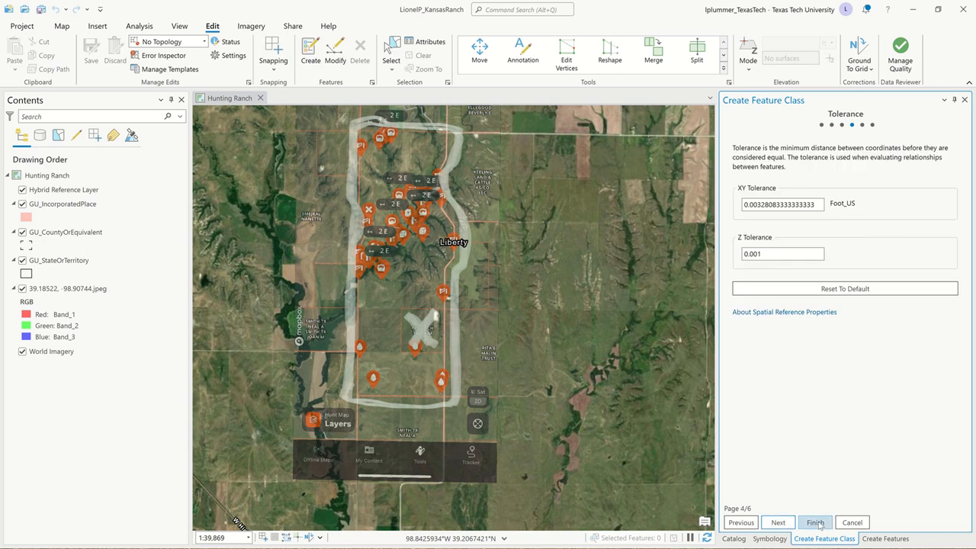
{"action": "left_click", "coordinate": [815, 522]}
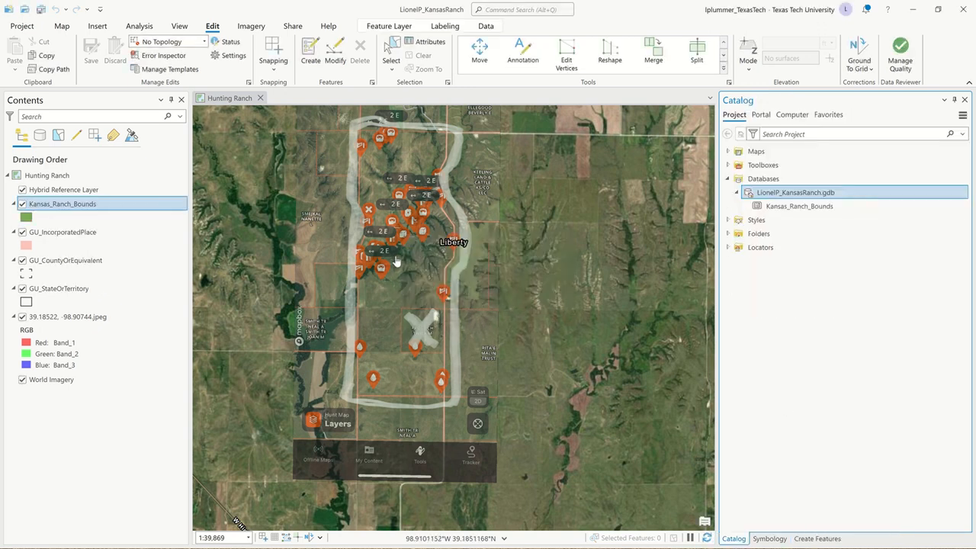
Step: Review the ranch outline on the 39.18522, -98.90744.jpeg reference image, then hide that layer to expose the satellite imagery
{"action": "scroll", "coordinate": [398, 264], "scroll_direction": "up", "scroll_amount": 1}
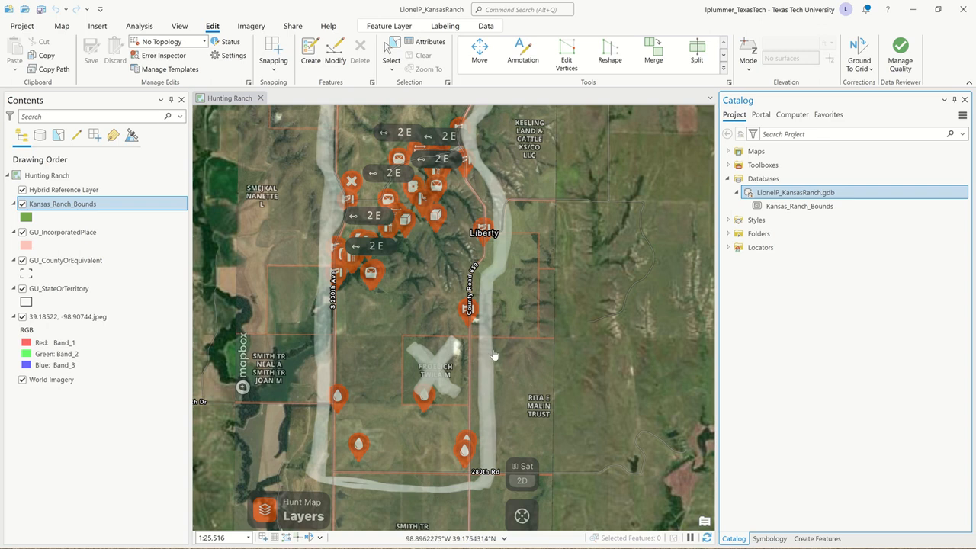
{"action": "scroll", "coordinate": [395, 324], "scroll_direction": "down", "scroll_amount": 1}
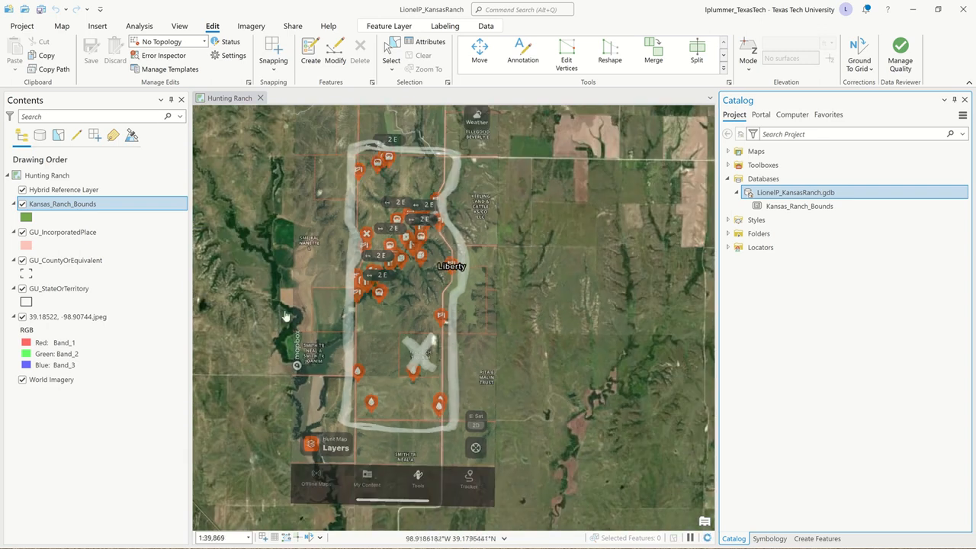
{"action": "left_click", "coordinate": [22, 317]}
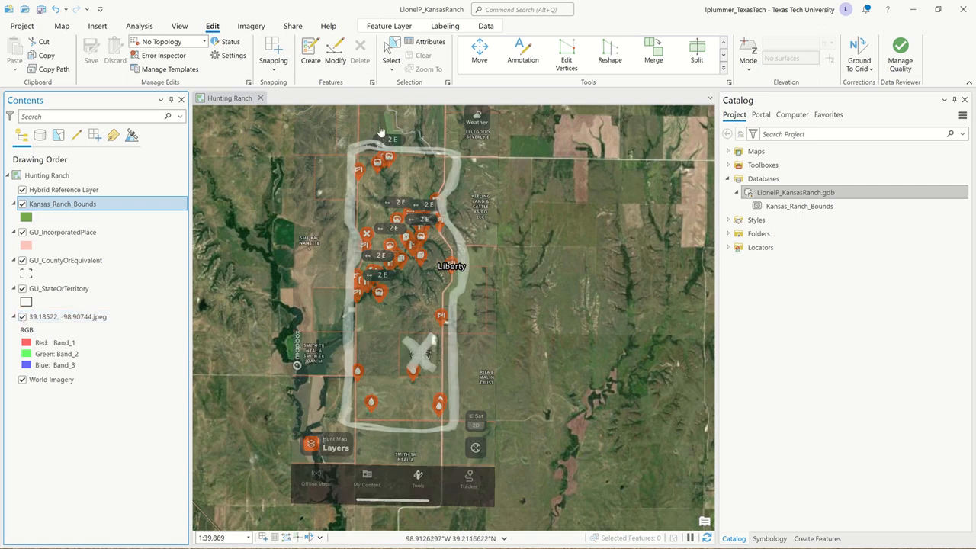
{"action": "scroll", "coordinate": [381, 131], "scroll_direction": "up", "scroll_amount": 2}
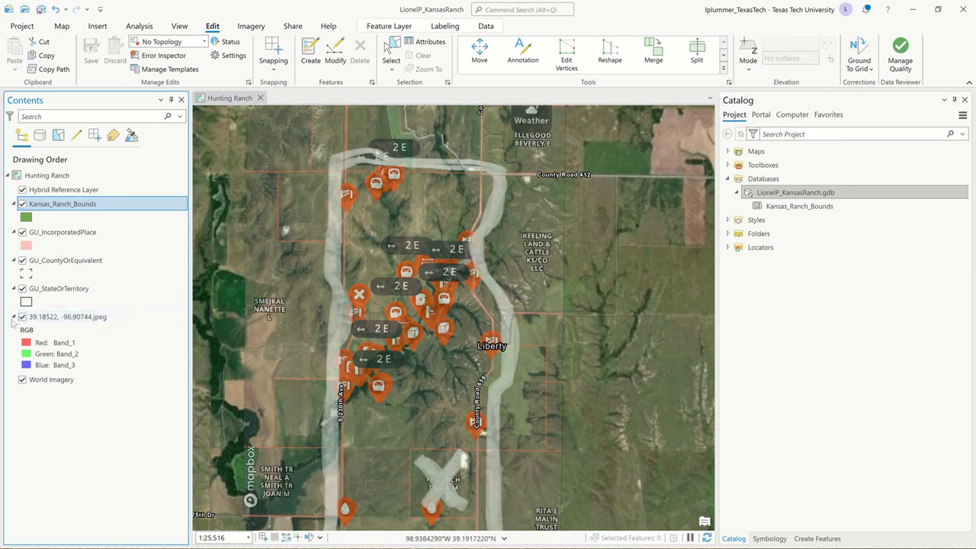
{"action": "left_click", "coordinate": [22, 317]}
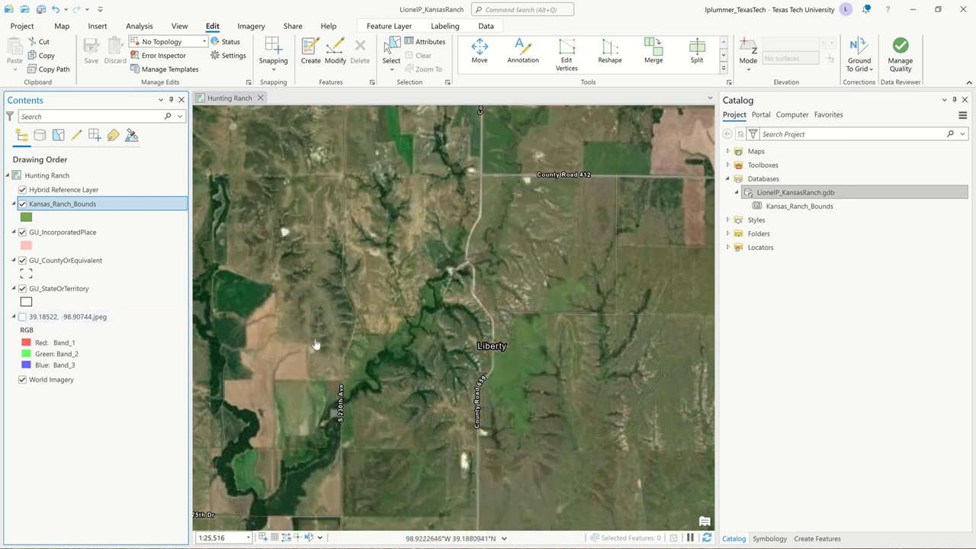
Step: Examine the ranch's northwest corner and bordering roads on the satellite imagery, comparing them with the reference image's property lines
{"action": "scroll", "coordinate": [332, 176], "scroll_direction": "up", "scroll_amount": 2}
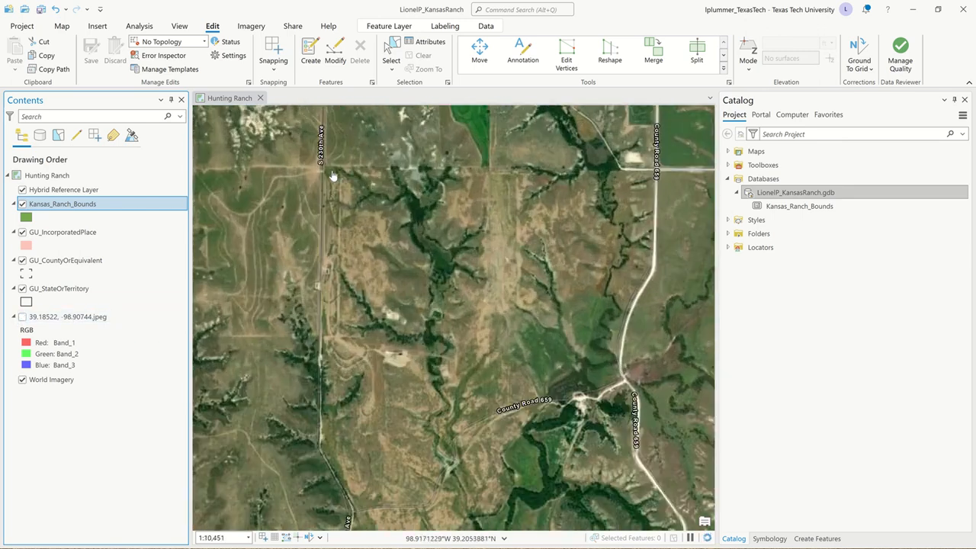
{"action": "scroll", "coordinate": [331, 175], "scroll_direction": "up", "scroll_amount": 2}
{"action": "scroll", "coordinate": [324, 175], "scroll_direction": "up", "scroll_amount": 1}
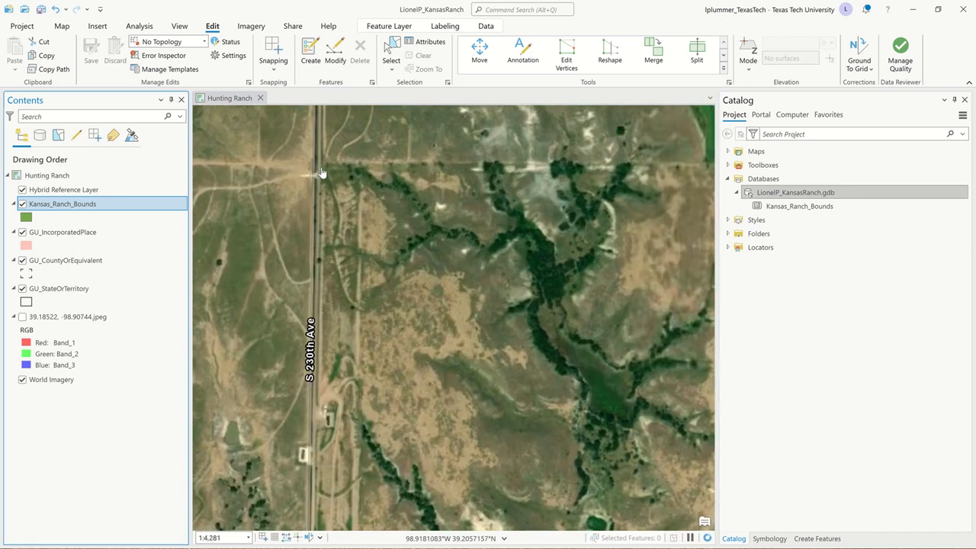
{"action": "left_click_drag", "start_coordinate": [372, 182], "coordinate": [332, 175]}
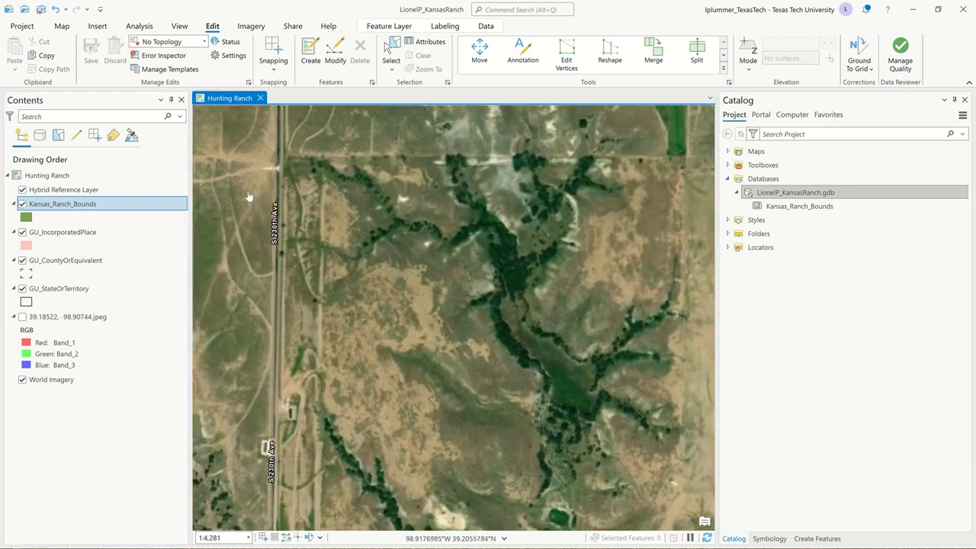
{"action": "left_click", "coordinate": [23, 318]}
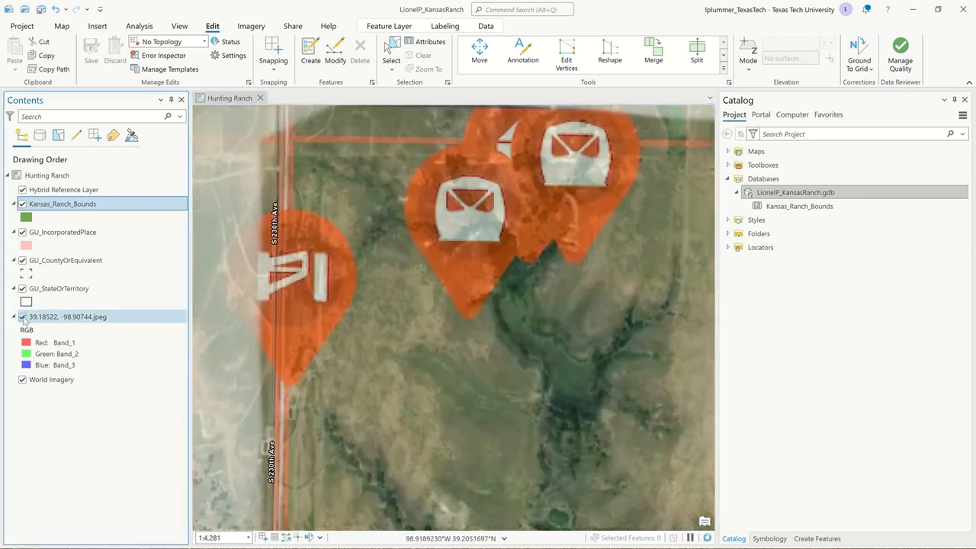
{"action": "left_click", "coordinate": [23, 318]}
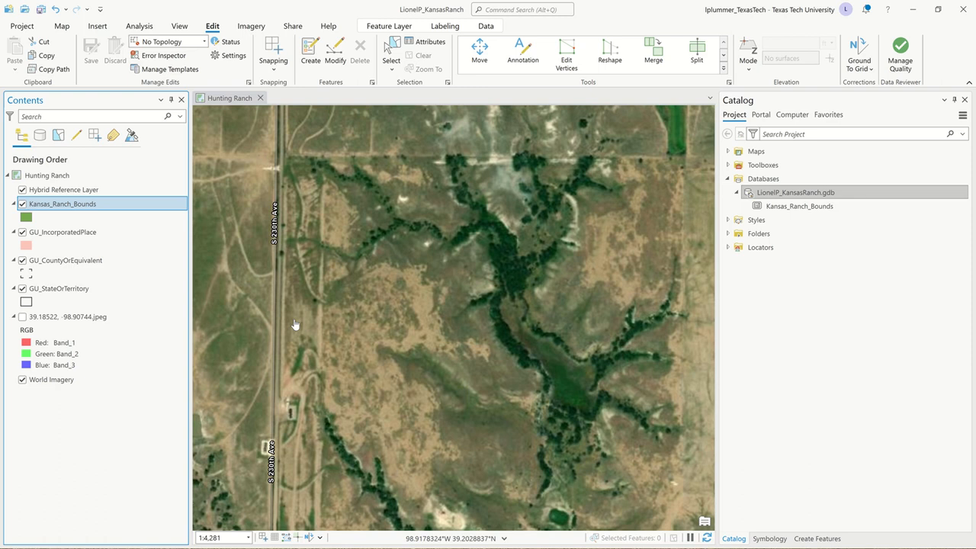
{"action": "scroll", "coordinate": [295, 325], "scroll_direction": "down", "scroll_amount": 4}
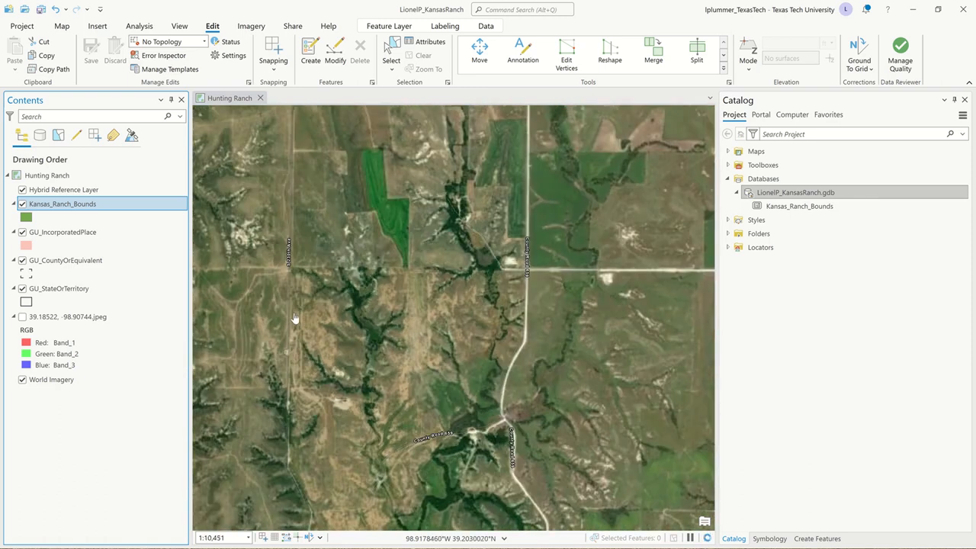
{"action": "left_click_drag", "start_coordinate": [405, 349], "coordinate": [435, 195]}
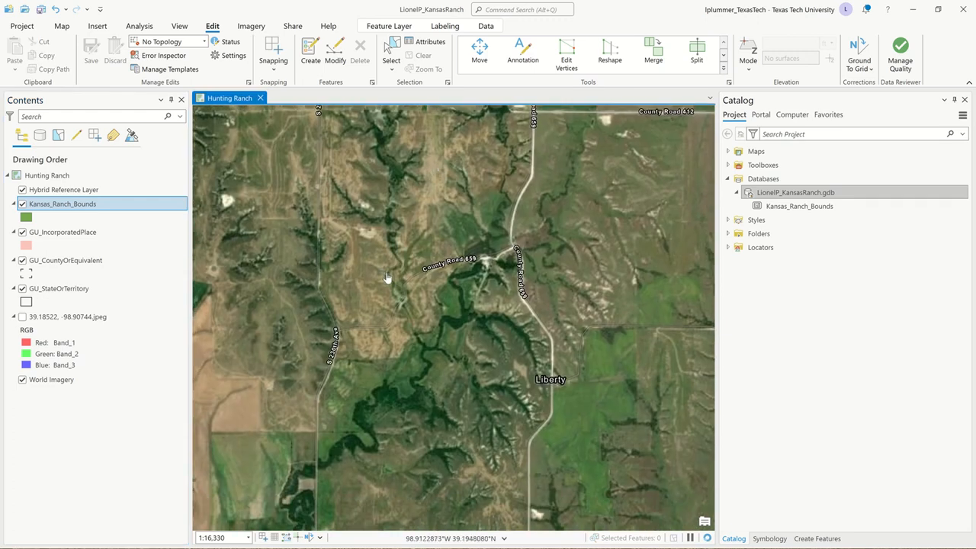
{"action": "scroll", "coordinate": [387, 278], "scroll_direction": "down", "scroll_amount": 2}
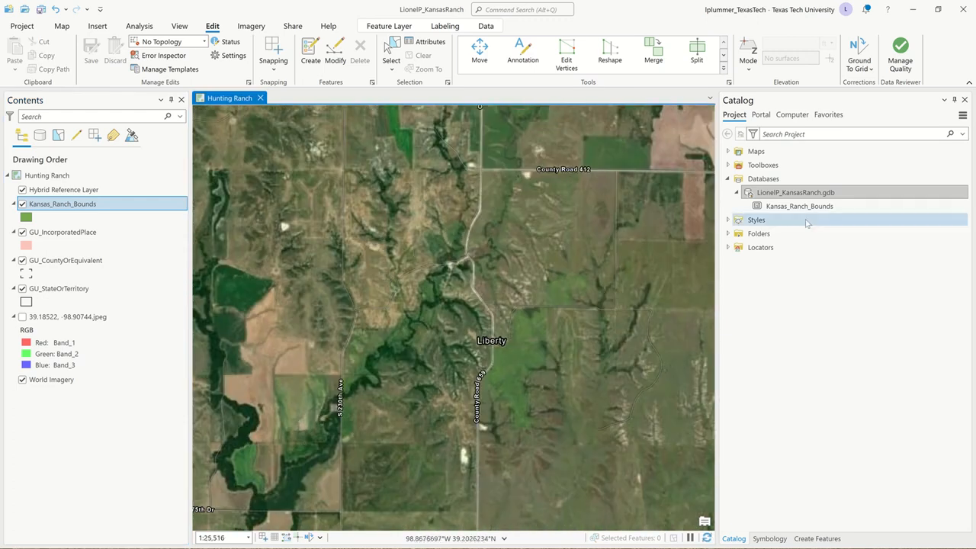
Step: Set the fill color transparency of the Kansas_Ranch_Bounds polygon symbol to 36%
{"action": "left_click", "coordinate": [25, 218]}
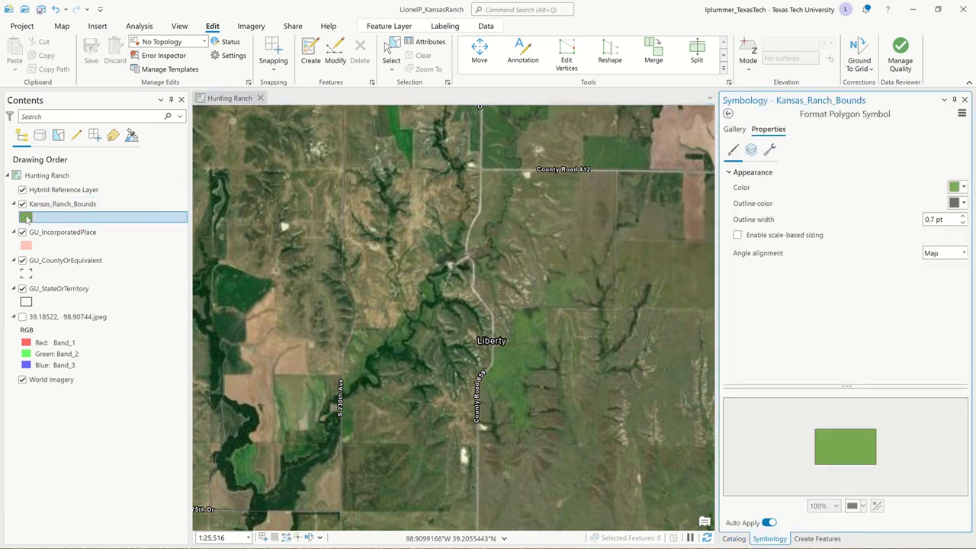
{"action": "left_click", "coordinate": [964, 187]}
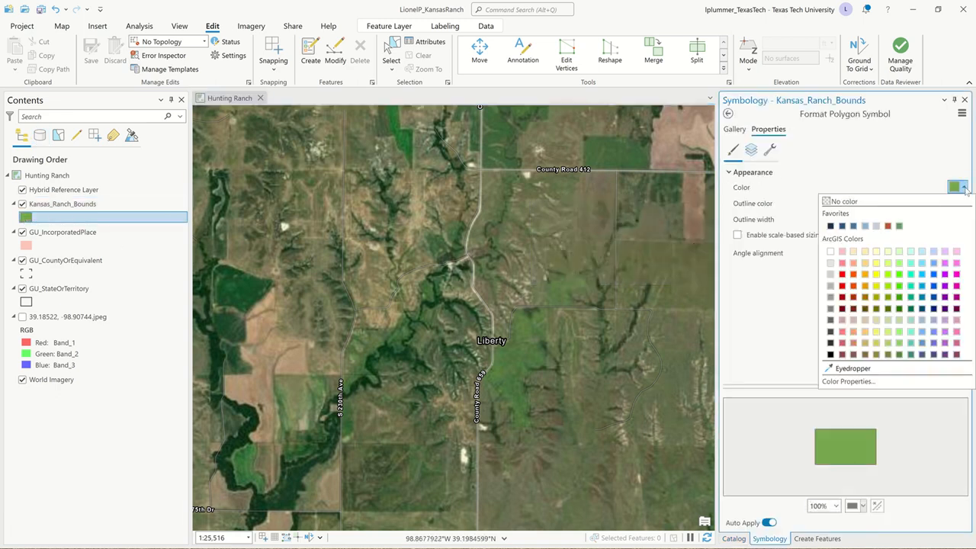
{"action": "left_click", "coordinate": [847, 381]}
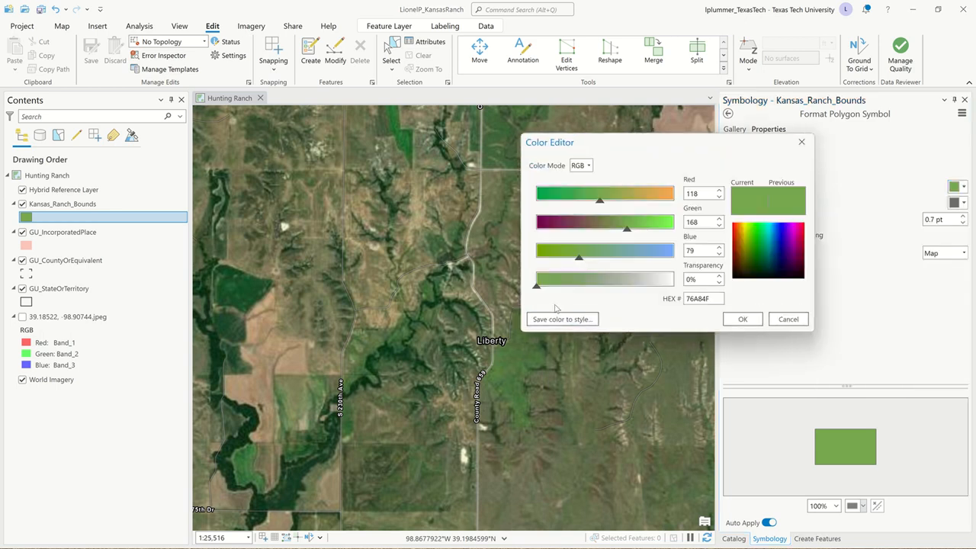
{"action": "left_click_drag", "start_coordinate": [539, 289], "coordinate": [587, 296]}
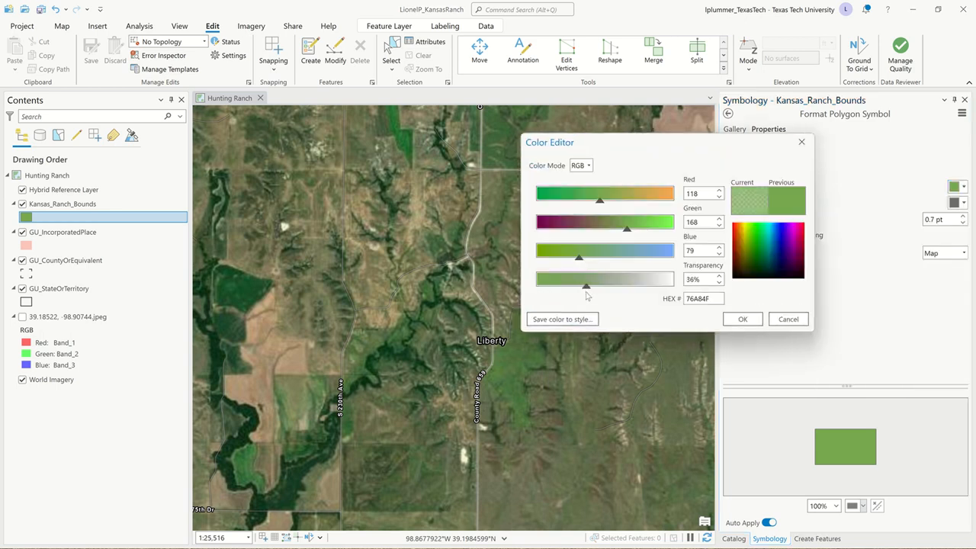
{"action": "left_click", "coordinate": [742, 319]}
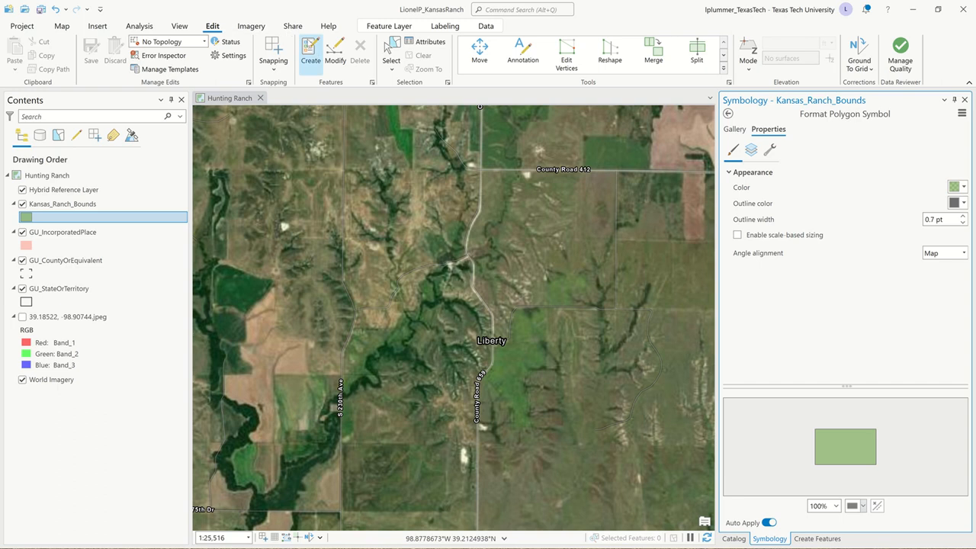
Step: Start a new polygon feature from the Kansas_Ranch_Bounds template and choose Arc Segment as its construction method
{"action": "left_click", "coordinate": [311, 53]}
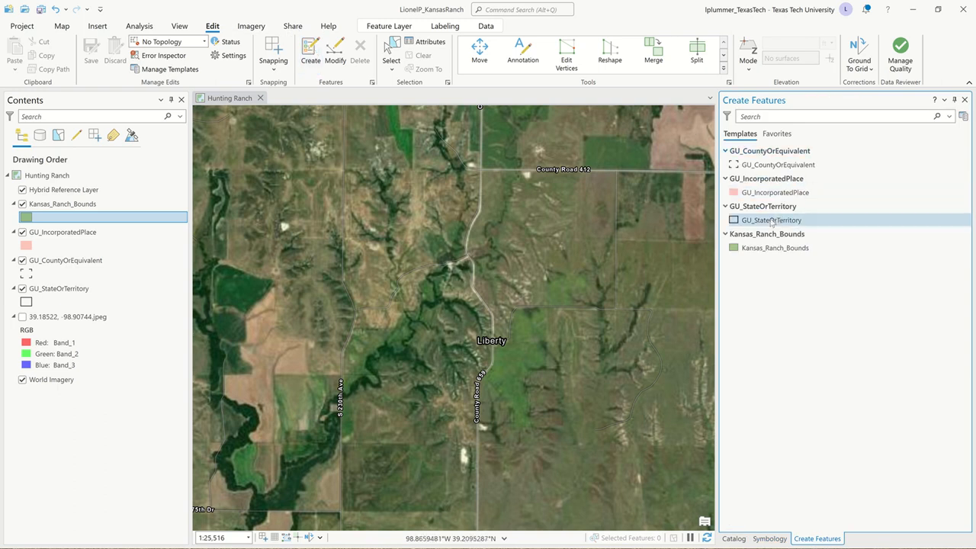
{"action": "left_click", "coordinate": [762, 192]}
{"action": "left_click", "coordinate": [737, 248]}
{"action": "left_click", "coordinate": [737, 248]}
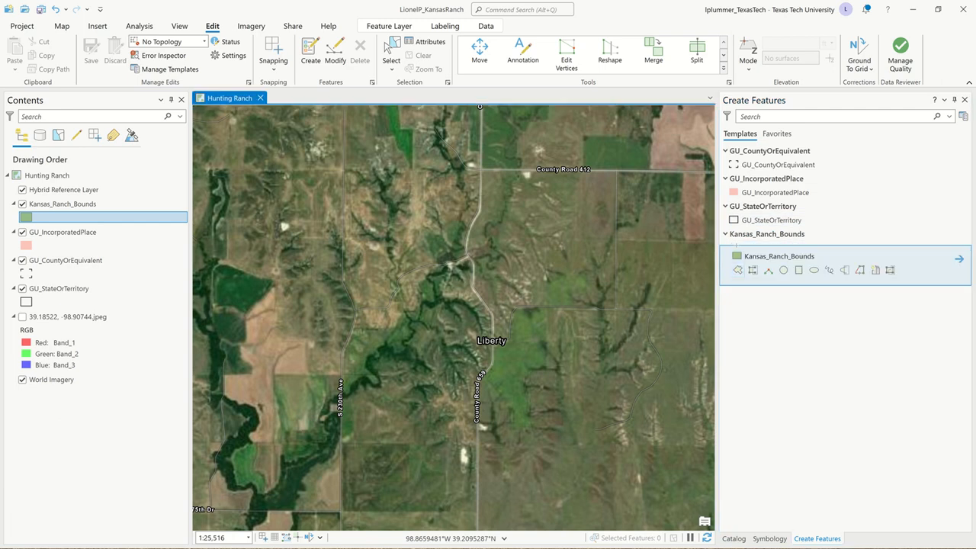
{"action": "left_click_drag", "start_coordinate": [413, 334], "coordinate": [410, 251]}
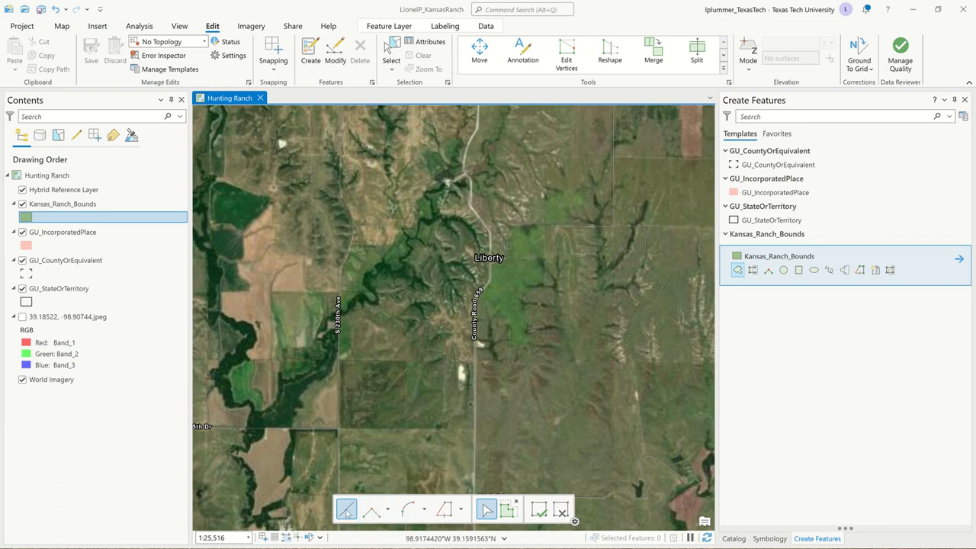
{"action": "left_click", "coordinate": [424, 512]}
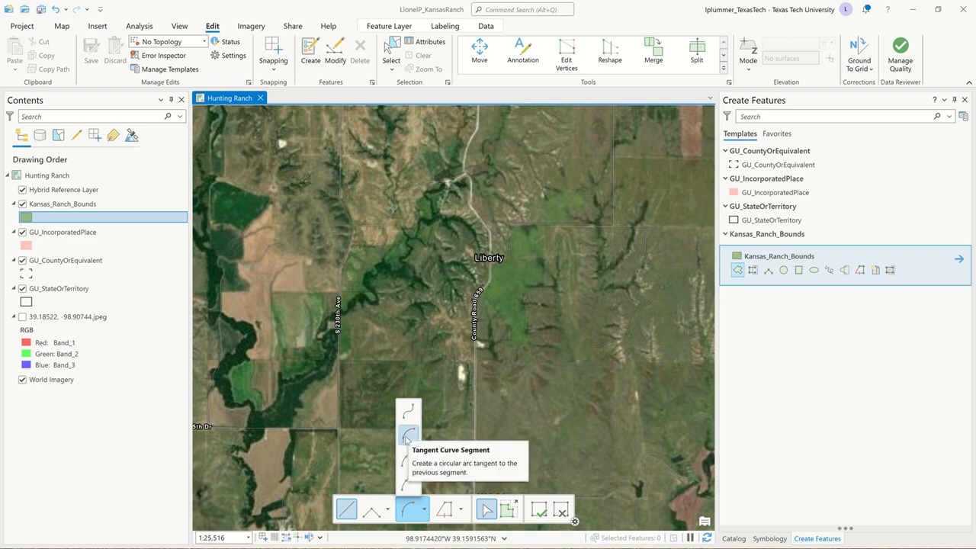
{"action": "left_click", "coordinate": [407, 488]}
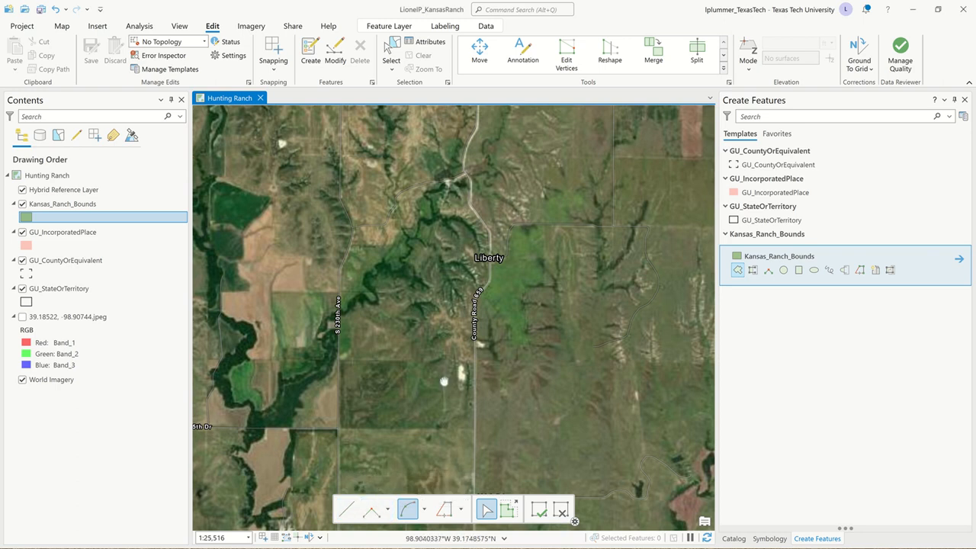
{"action": "left_click_drag", "start_coordinate": [443, 381], "coordinate": [434, 304]}
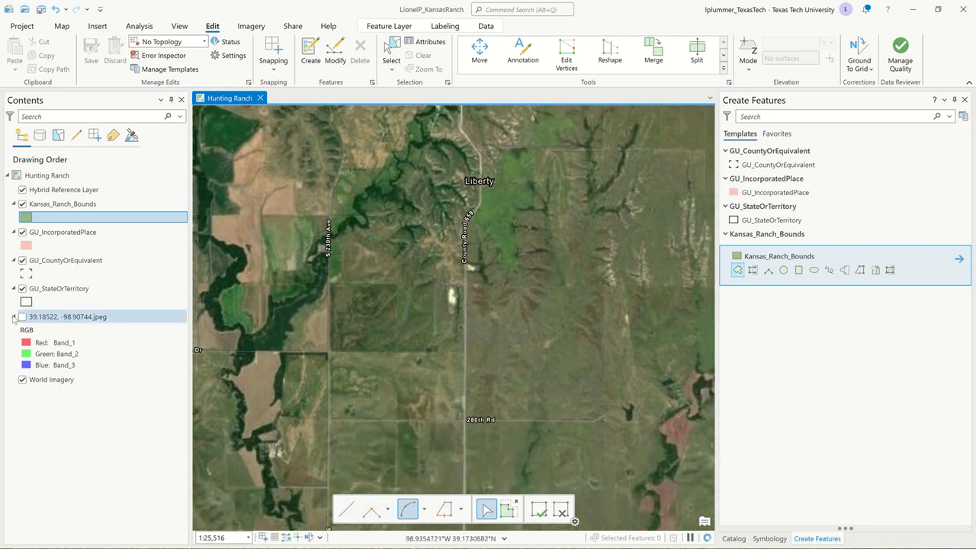
Step: Check the reference image's southeast ranch corner, hide it, and place the polygon's first vertex where County Road 659 meets 280th Rd
{"action": "left_click", "coordinate": [22, 317]}
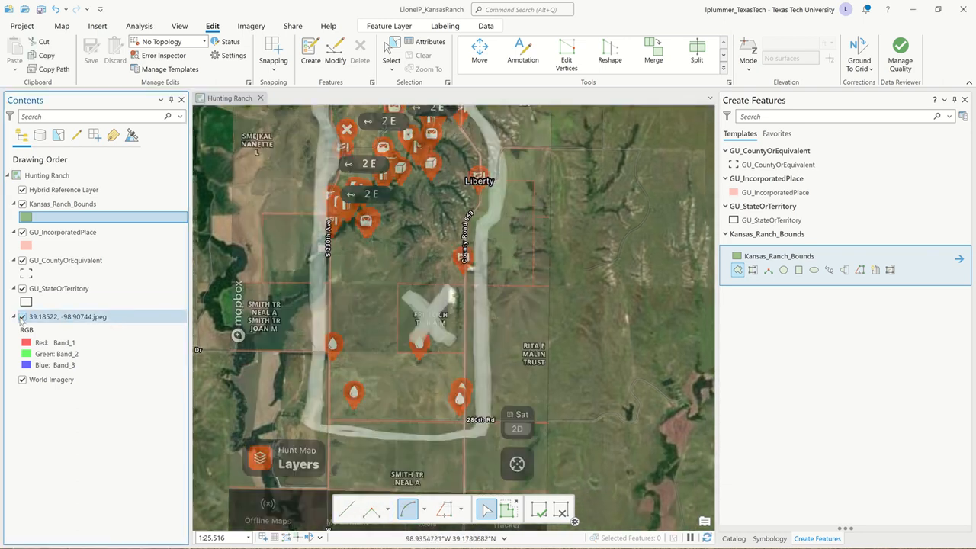
{"action": "left_click", "coordinate": [23, 317]}
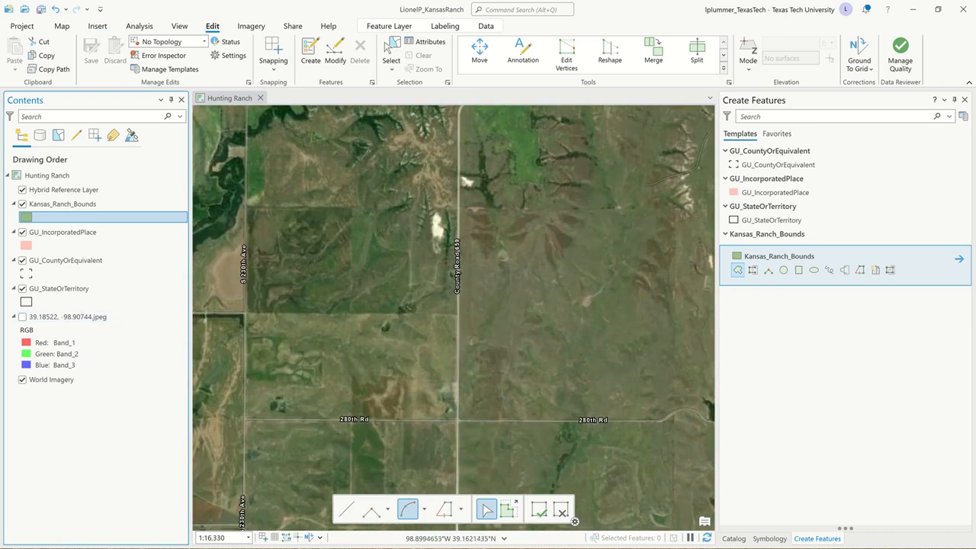
{"action": "left_click", "coordinate": [457, 420]}
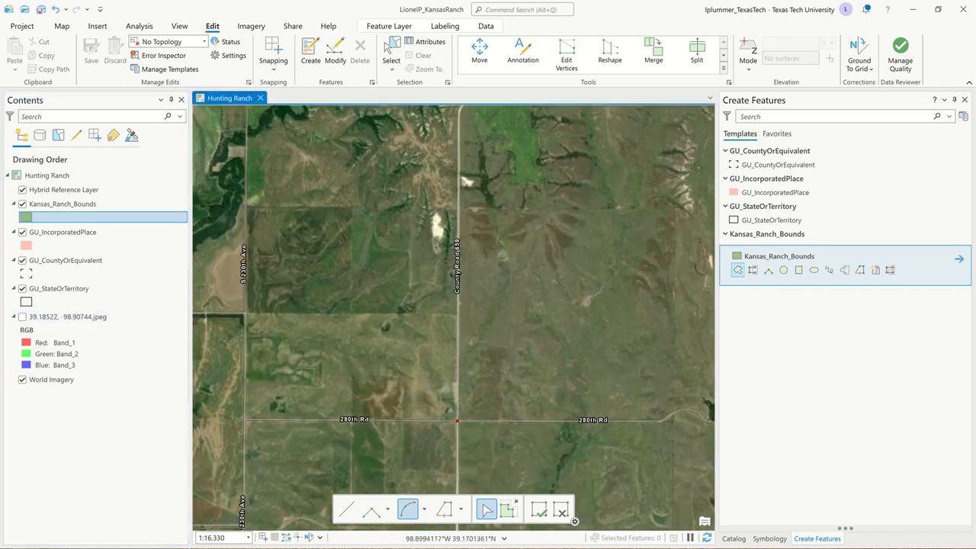
Step: Trace right-angle segments north along County Road 659 and around the crossed-out square parcel west of it, ending at the parcel's northeast corner
{"action": "left_click", "coordinate": [23, 319]}
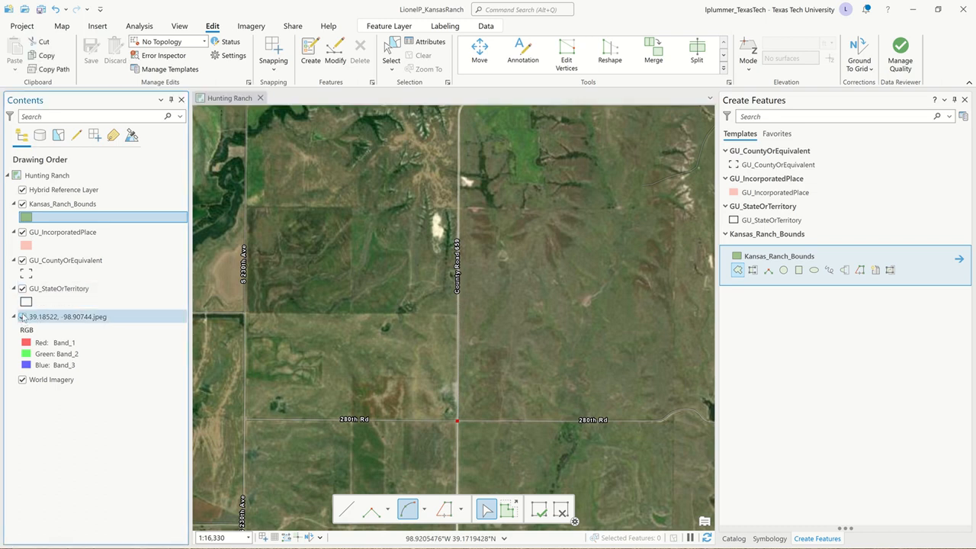
{"action": "left_click", "coordinate": [23, 316]}
{"action": "left_click", "coordinate": [23, 317]}
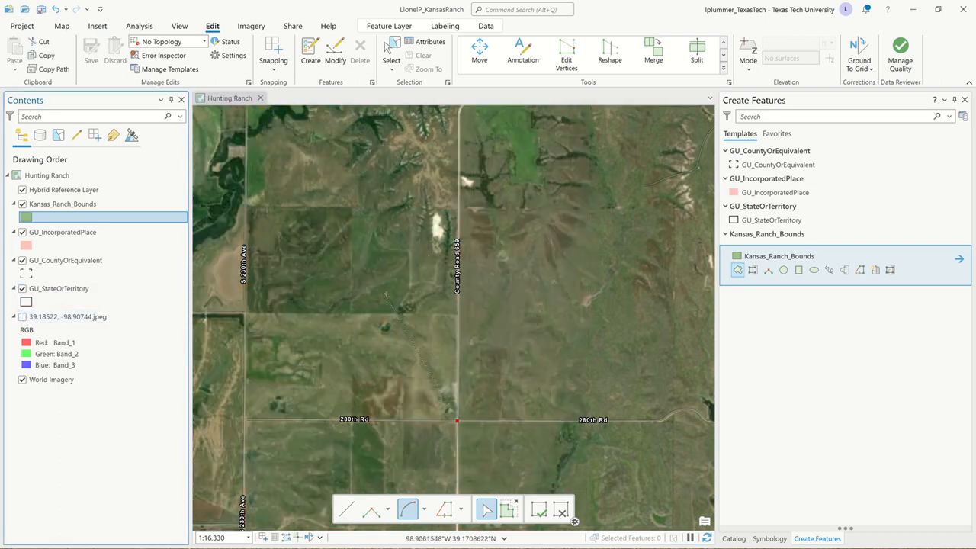
{"action": "scroll", "coordinate": [475, 314], "scroll_direction": "up", "scroll_amount": 2}
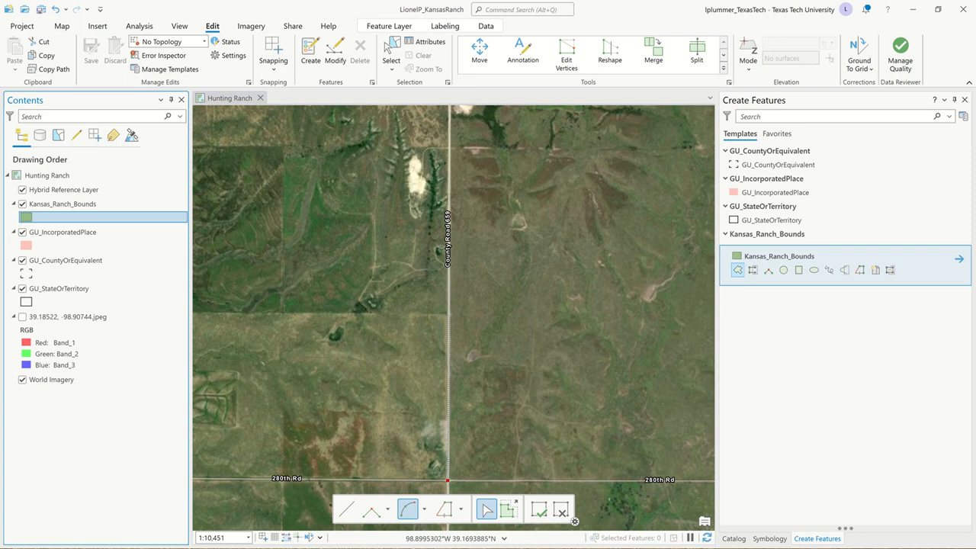
{"action": "left_click", "coordinate": [371, 510]}
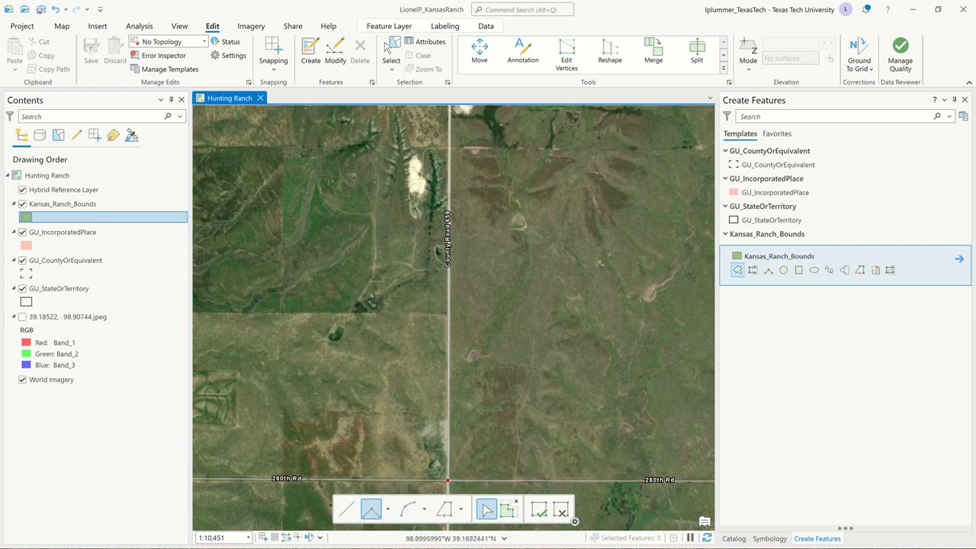
{"action": "left_click", "coordinate": [447, 314]}
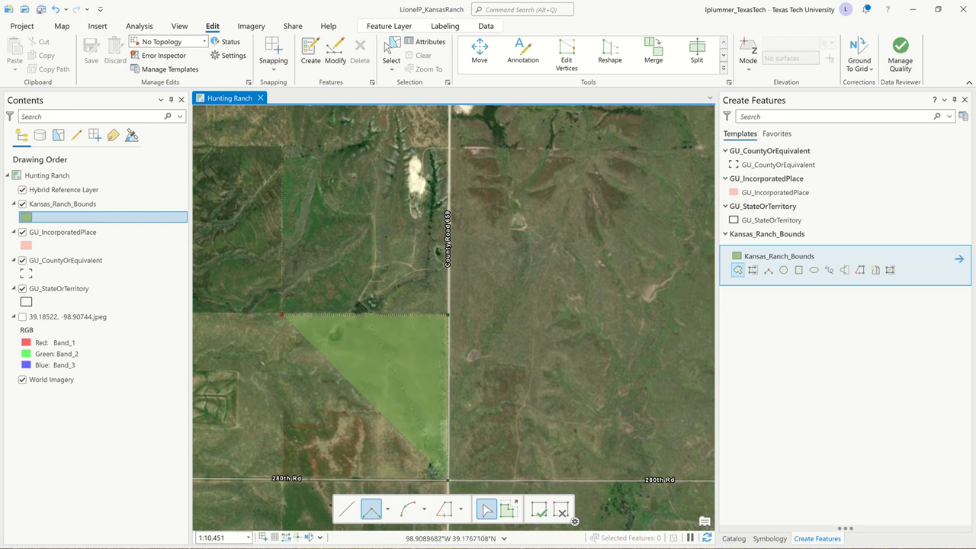
{"action": "left_click", "coordinate": [282, 145]}
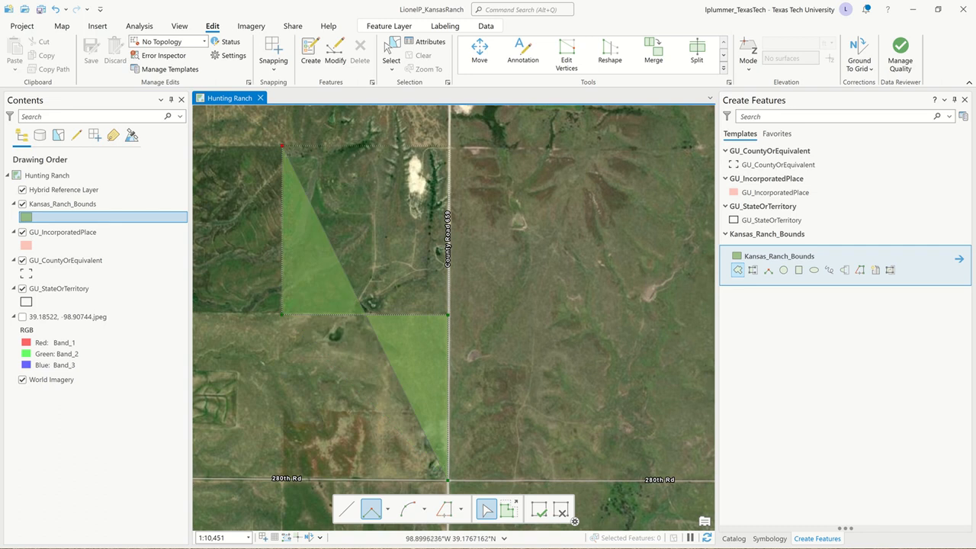
{"action": "left_click", "coordinate": [448, 146]}
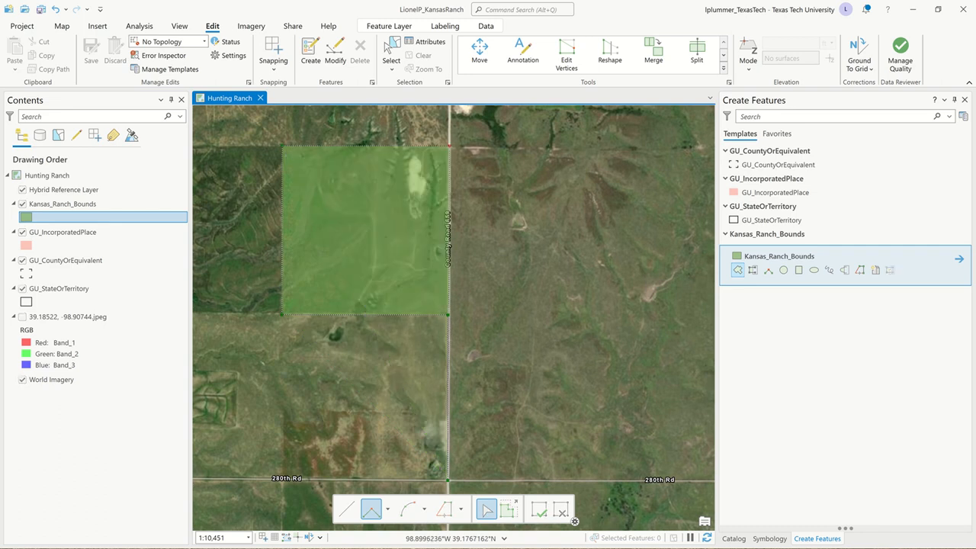
Step: Extend the boundary straight north along County Road 659 from the parcel corner, and add an arc segment around the road's first bend
{"action": "mouse_move", "coordinate": [451, 148]}
{"action": "left_mouse_down"}
{"action": "mouse_move", "coordinate": [468, 420]}
{"action": "mouse_move", "coordinate": [436, 95]}
{"action": "mouse_move", "coordinate": [446, 122]}
{"action": "mouse_move", "coordinate": [468, 429]}
{"action": "left_mouse_up"}
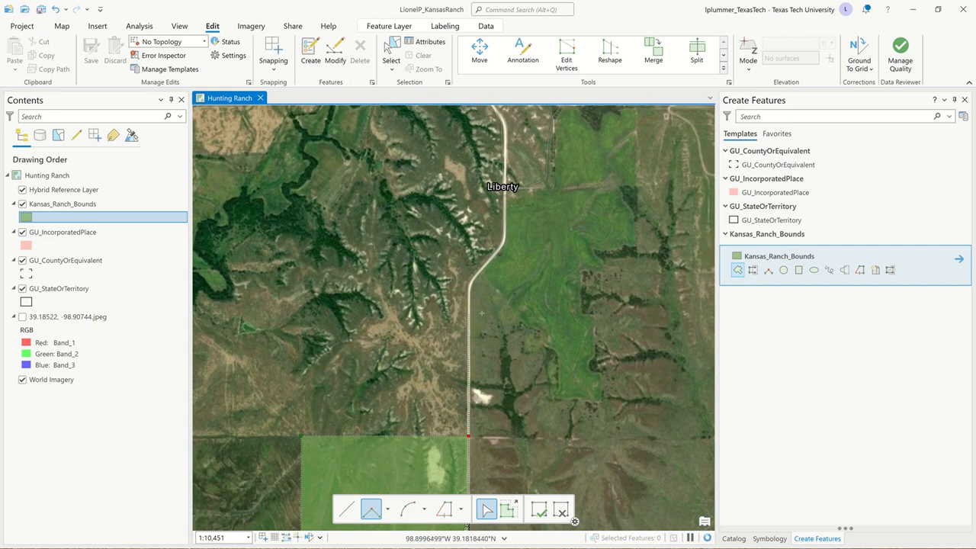
{"action": "scroll", "coordinate": [472, 290], "scroll_direction": "up", "scroll_amount": 3}
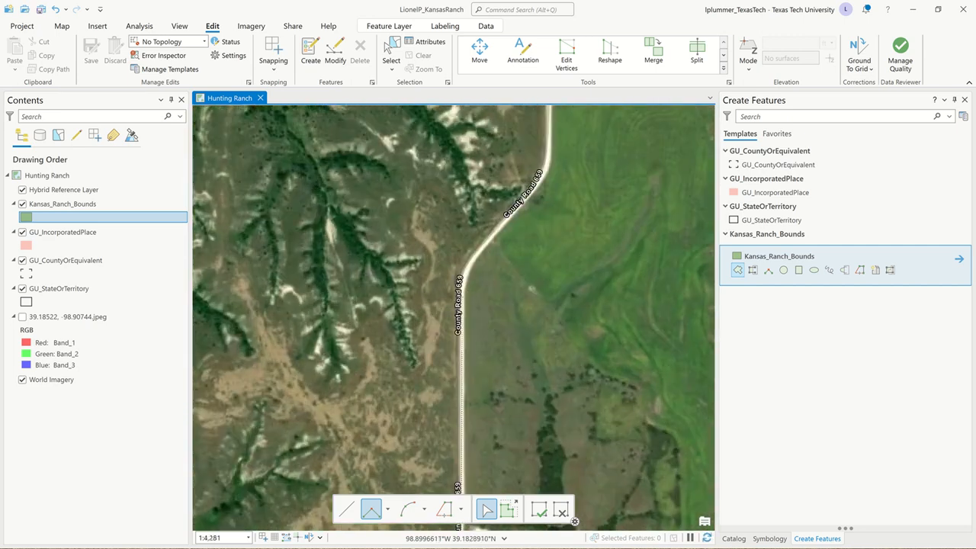
{"action": "left_click", "coordinate": [461, 297]}
{"action": "left_click", "coordinate": [407, 509]}
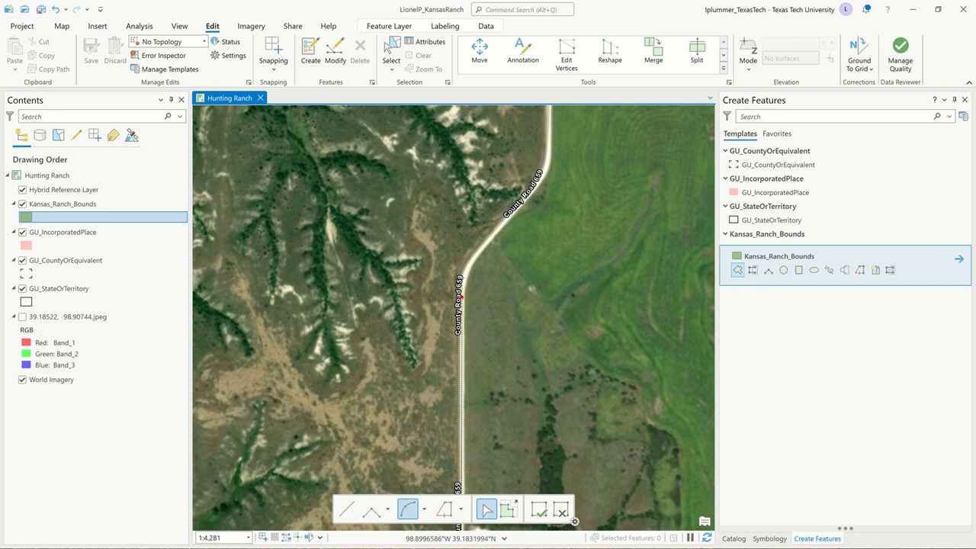
{"action": "scroll", "coordinate": [462, 280], "scroll_direction": "up", "scroll_amount": 2}
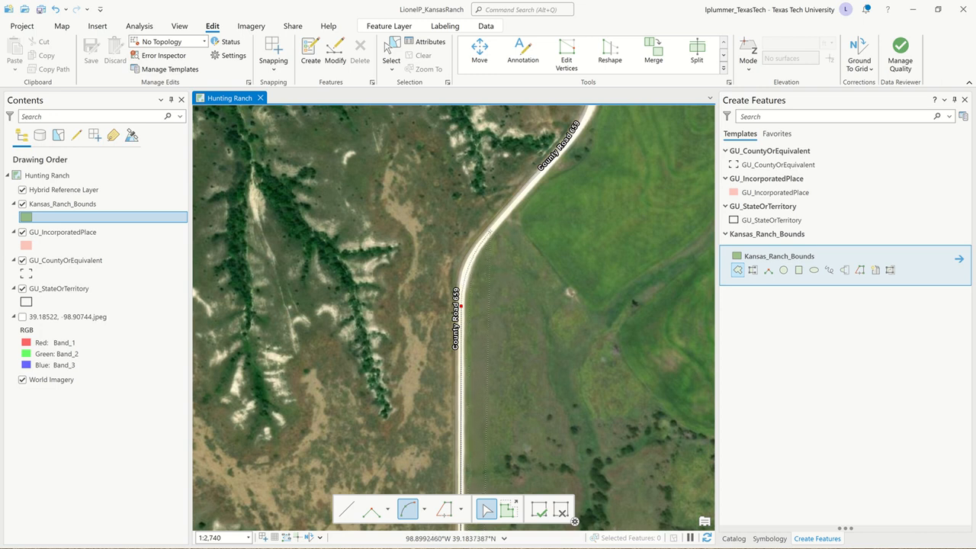
{"action": "left_click", "coordinate": [490, 231]}
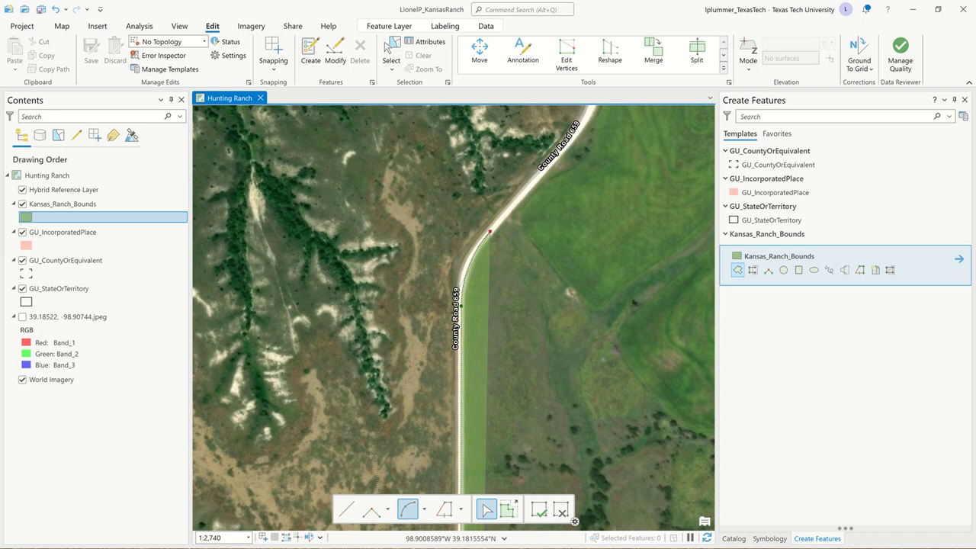
Step: Add a straight segment along County Road 659's northeast diagonal and an arc segment around the bend just south of Liberty
{"action": "left_click", "coordinate": [346, 509]}
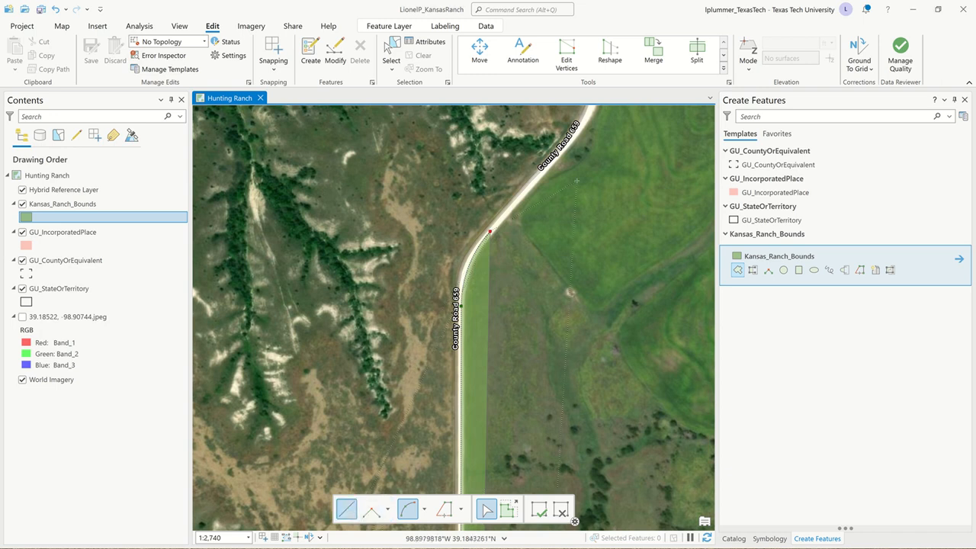
{"action": "left_click_drag", "start_coordinate": [558, 209], "coordinate": [462, 416]}
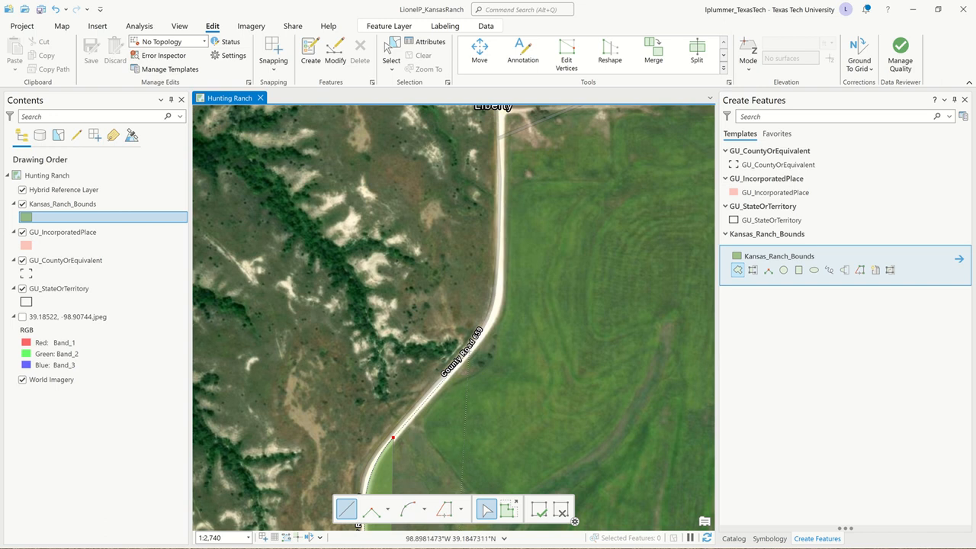
{"action": "left_click", "coordinate": [468, 351]}
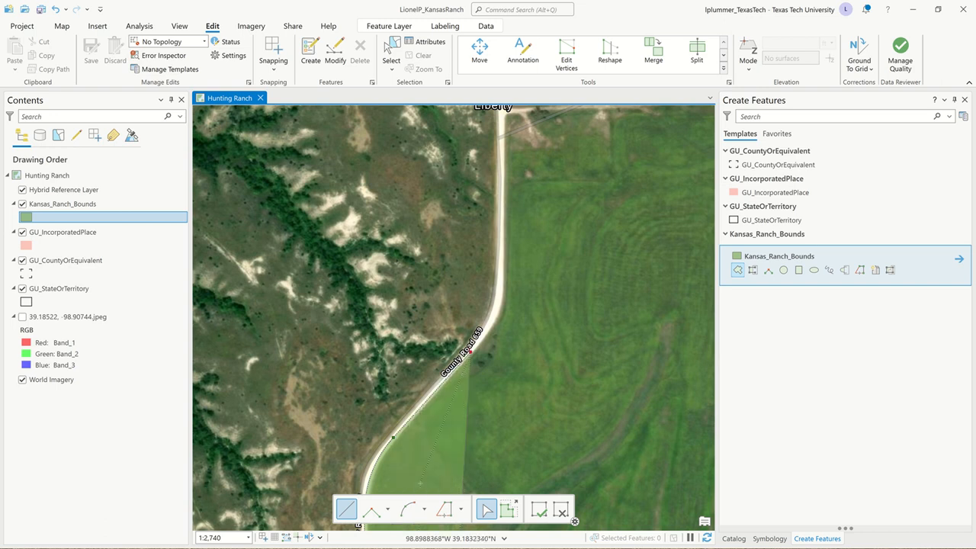
{"action": "left_click", "coordinate": [407, 509]}
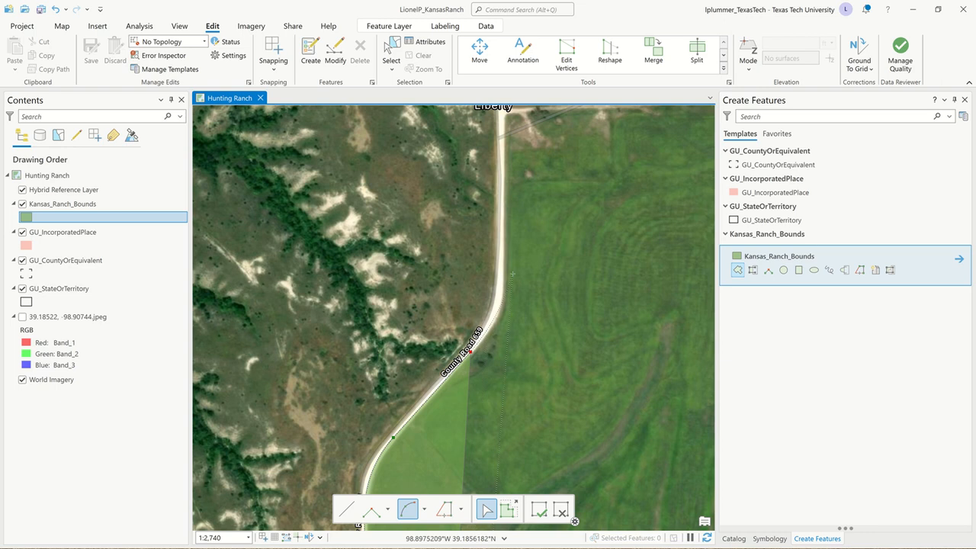
{"action": "left_click", "coordinate": [500, 269]}
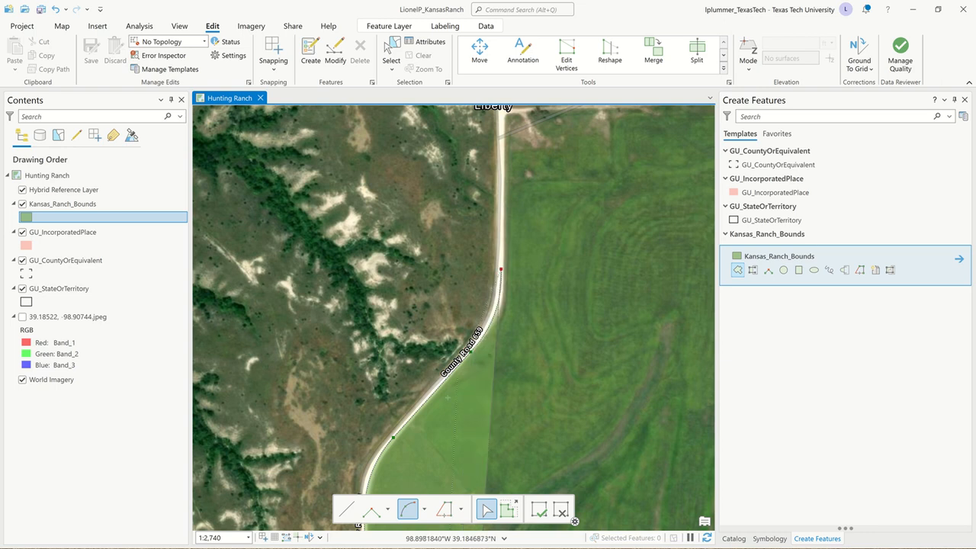
Step: Add a straight segment north along County Road 659 past Liberty and an arc segment around its northwest-turning bend
{"action": "left_click", "coordinate": [346, 509]}
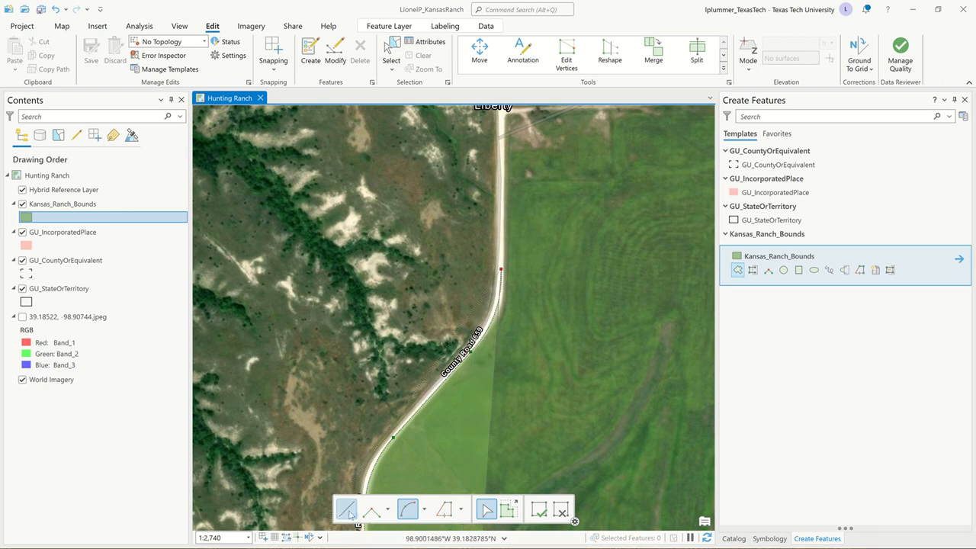
{"action": "scroll", "coordinate": [491, 337], "scroll_direction": "down", "scroll_amount": 4}
{"action": "left_click_drag", "start_coordinate": [501, 330], "coordinate": [479, 497]}
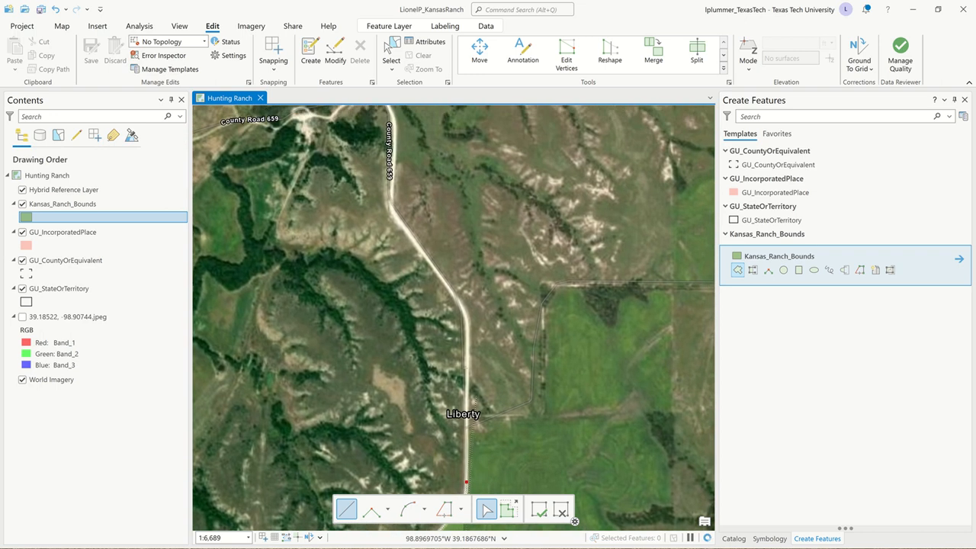
{"action": "left_click_drag", "start_coordinate": [522, 252], "coordinate": [512, 282]}
{"action": "scroll", "coordinate": [470, 335], "scroll_direction": "up", "scroll_amount": 4}
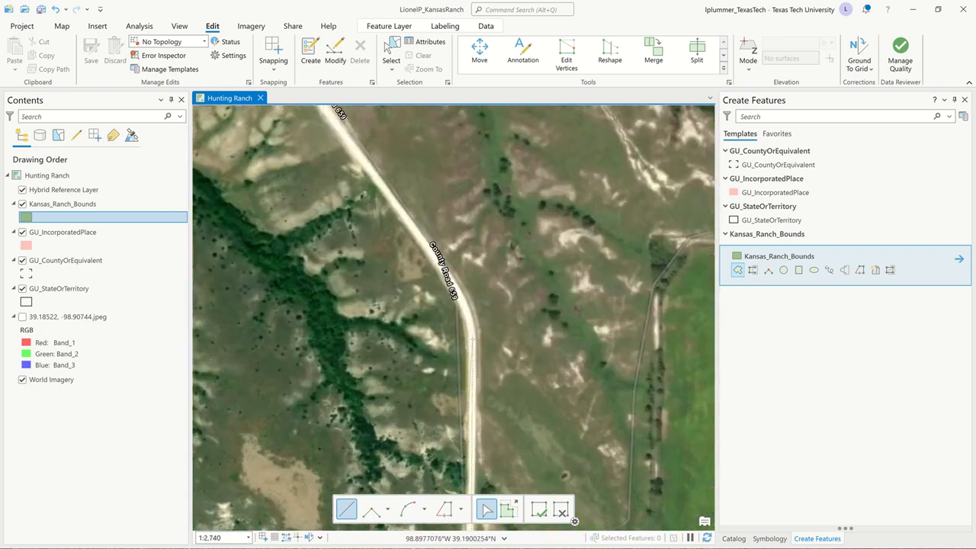
{"action": "left_click", "coordinate": [472, 339]}
{"action": "left_click", "coordinate": [412, 504]}
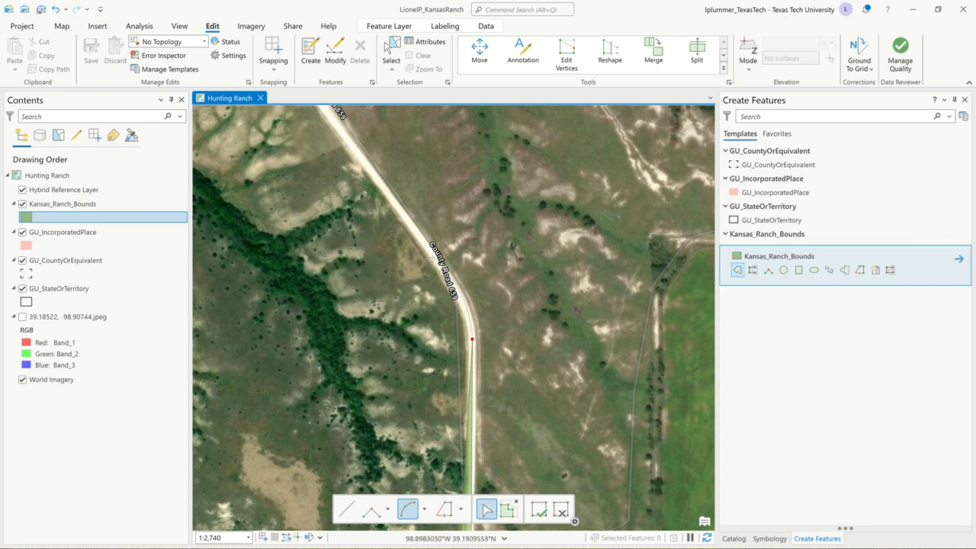
{"action": "left_click", "coordinate": [435, 258]}
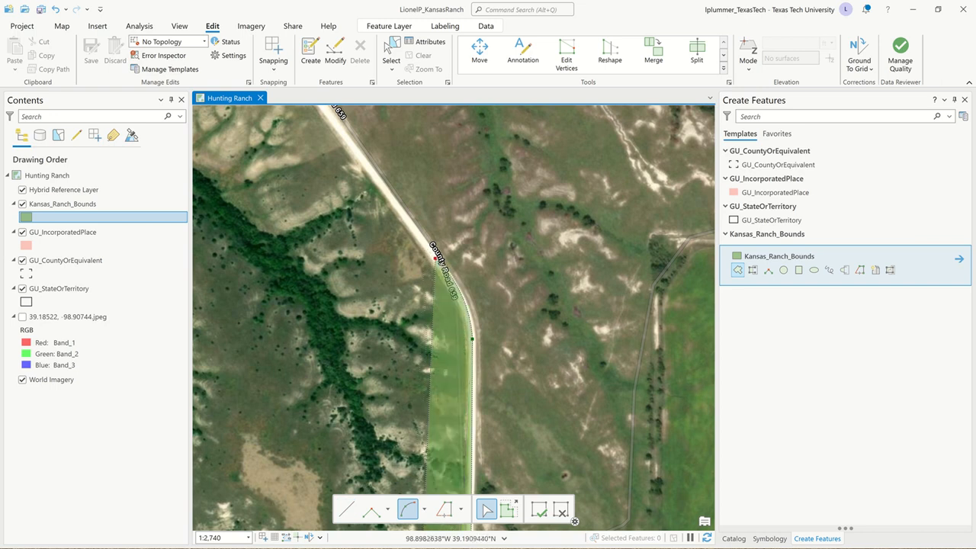
Step: Continue the boundary north along County Road 659, finishing with an arc segment around the last bend before County Road 412
{"action": "left_click", "coordinate": [346, 509]}
{"action": "scroll", "coordinate": [518, 328], "scroll_direction": "down", "scroll_amount": 5}
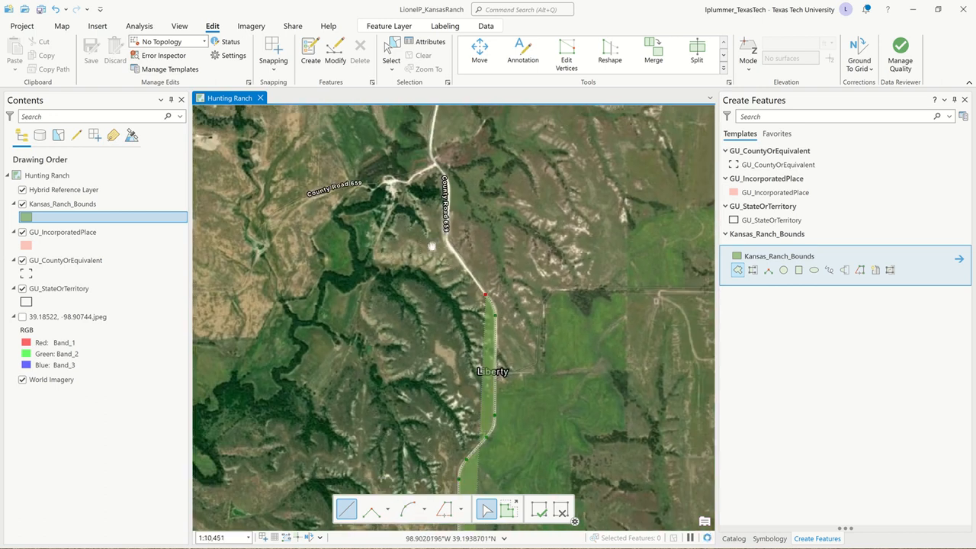
{"action": "scroll", "coordinate": [498, 279], "scroll_direction": "down", "scroll_amount": 3}
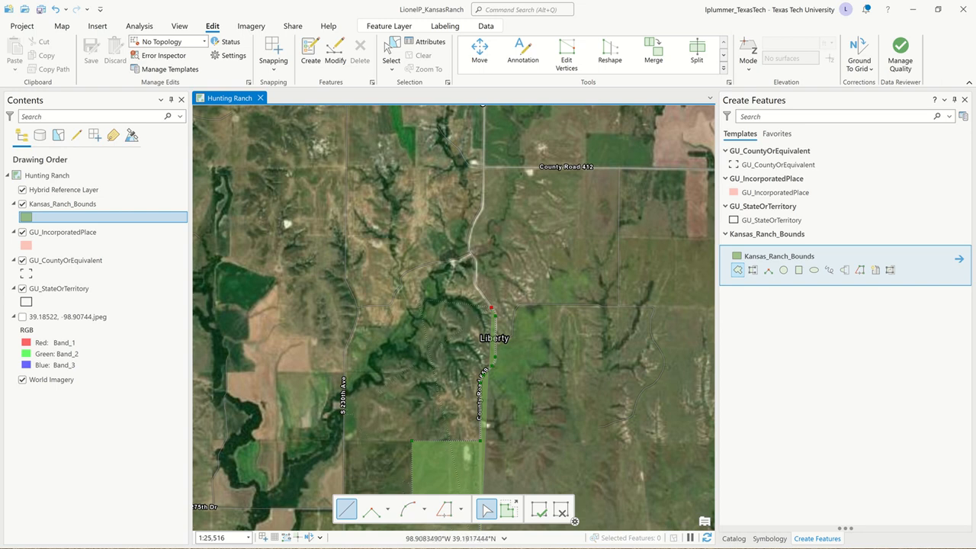
{"action": "mouse_move", "coordinate": [572, 1]}
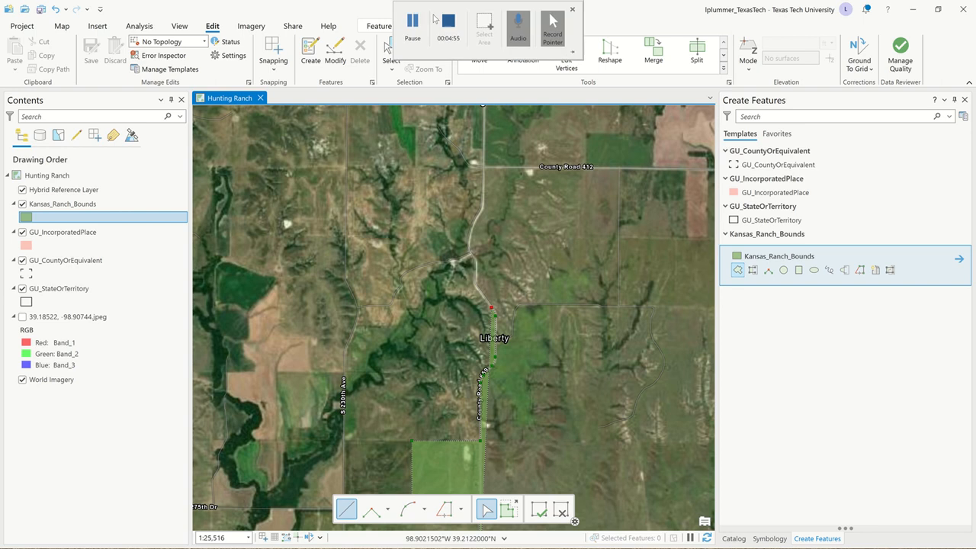
{"action": "left_click", "coordinate": [421, 25]}
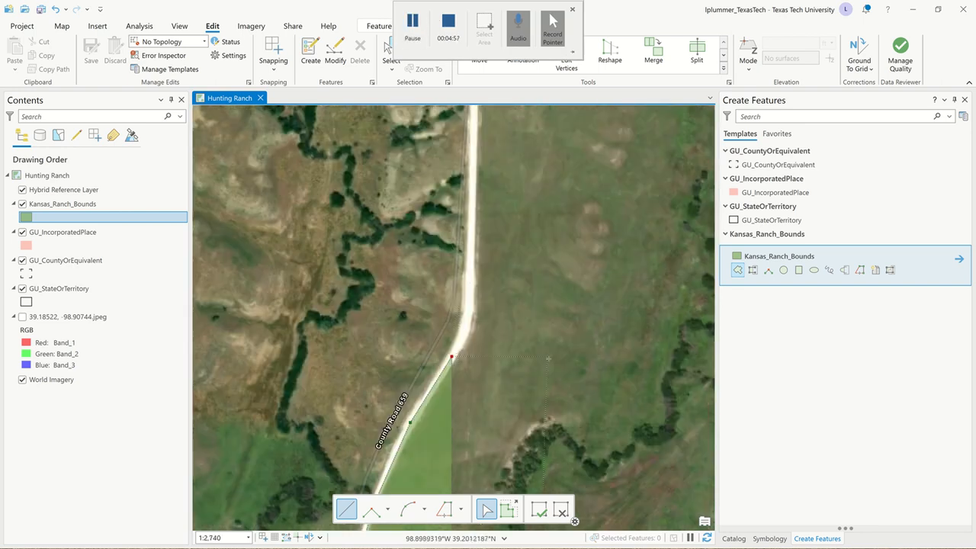
{"action": "left_click", "coordinate": [407, 509]}
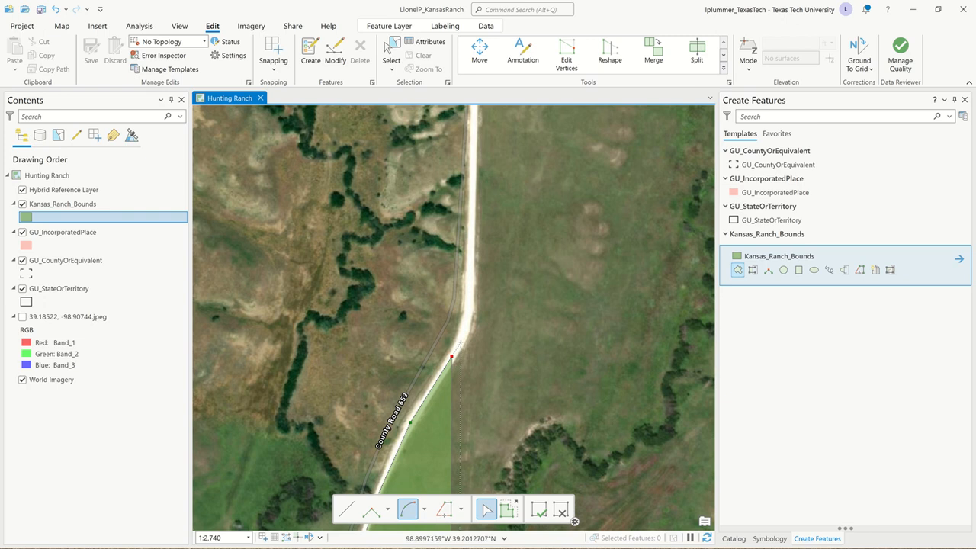
{"action": "left_click", "coordinate": [466, 315]}
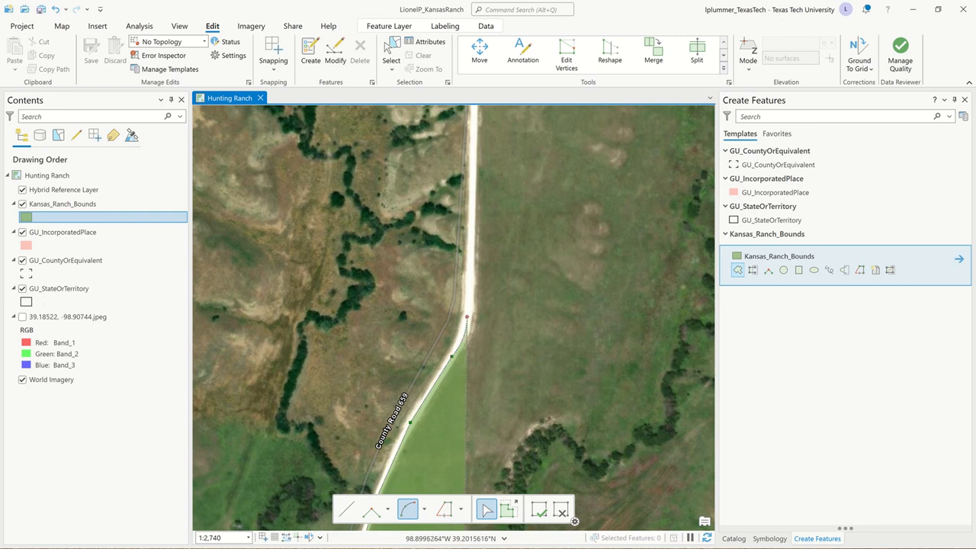
Step: Add a straight boundary segment north along County Road 659 to the County Road 412 intersection, checking against the reference image
{"action": "left_click", "coordinate": [346, 509]}
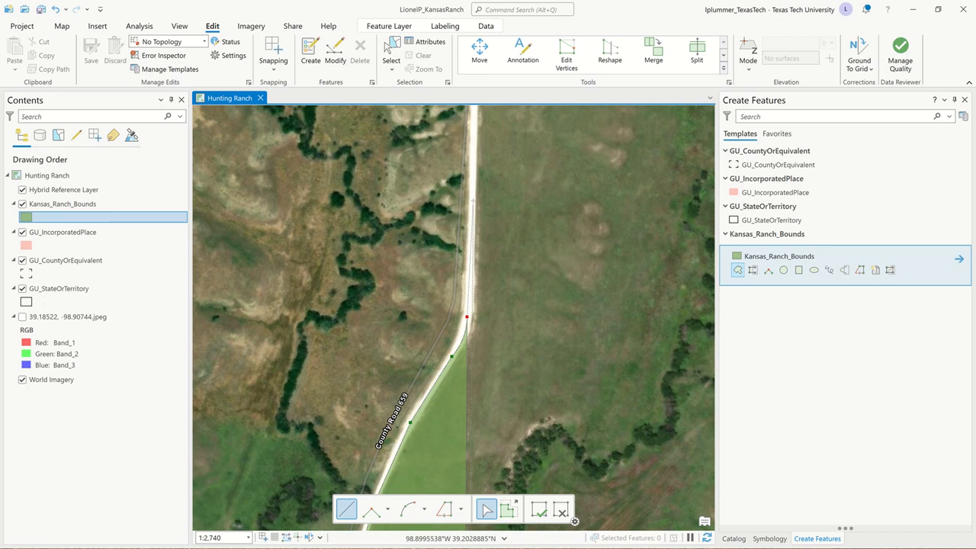
{"action": "scroll", "coordinate": [473, 201], "scroll_direction": "down", "scroll_amount": 4}
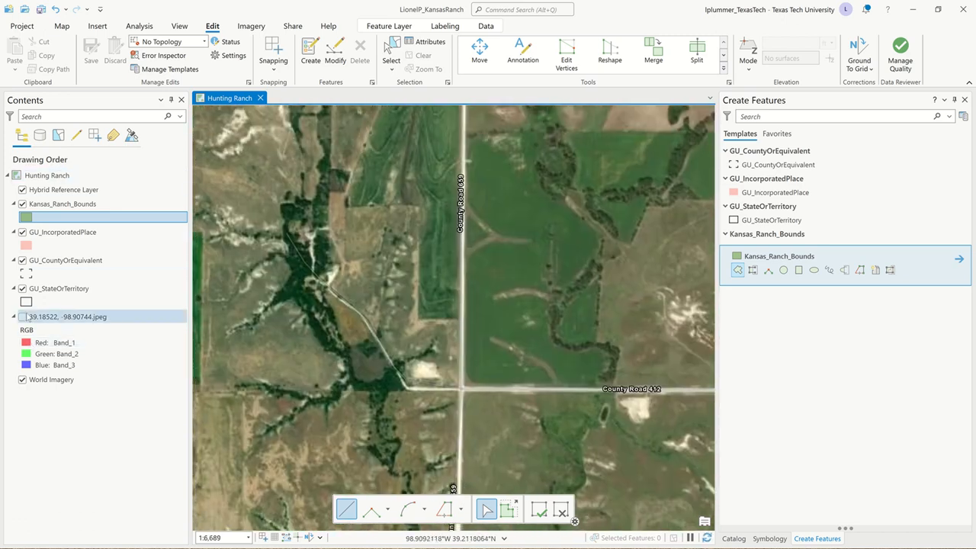
{"action": "left_click", "coordinate": [24, 317]}
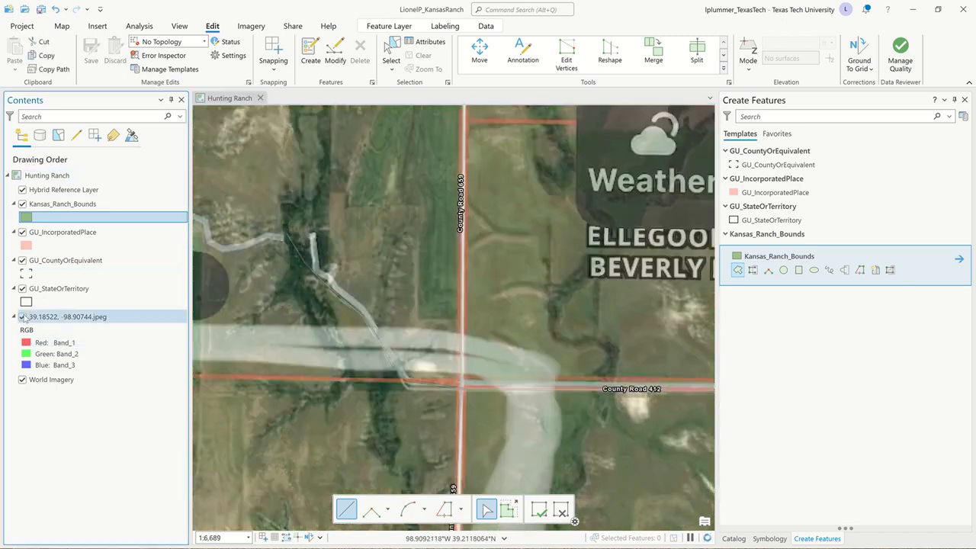
{"action": "left_click", "coordinate": [24, 317]}
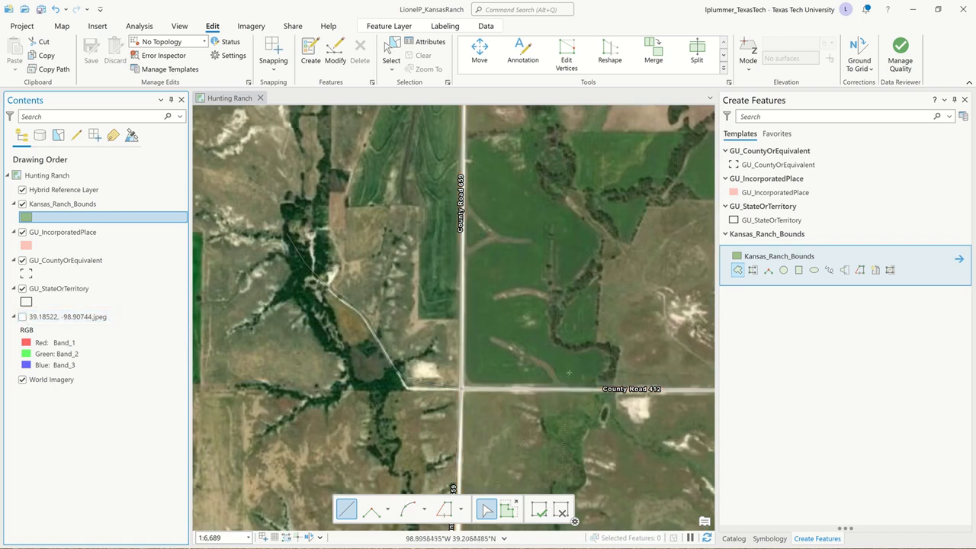
{"action": "scroll", "coordinate": [471, 404], "scroll_direction": "up", "scroll_amount": 3}
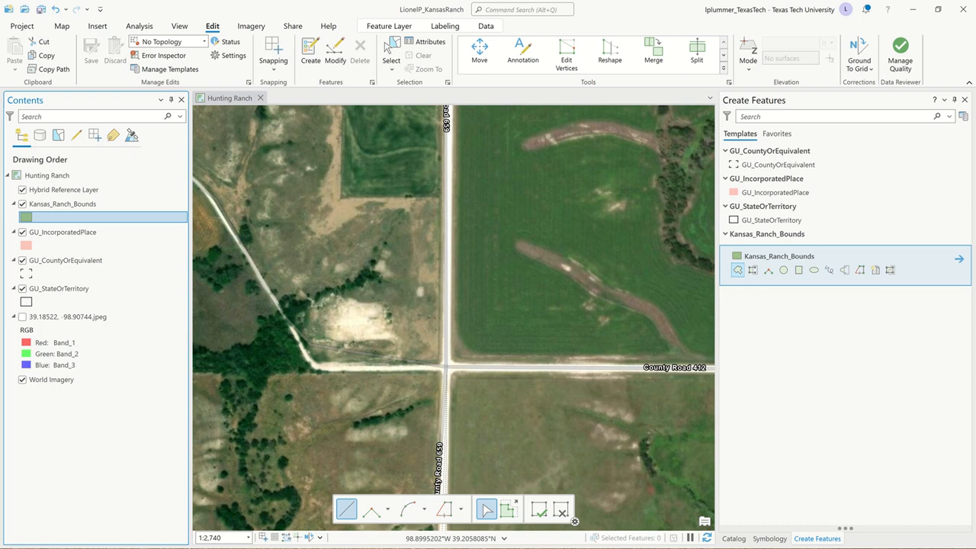
{"action": "left_click", "coordinate": [446, 367]}
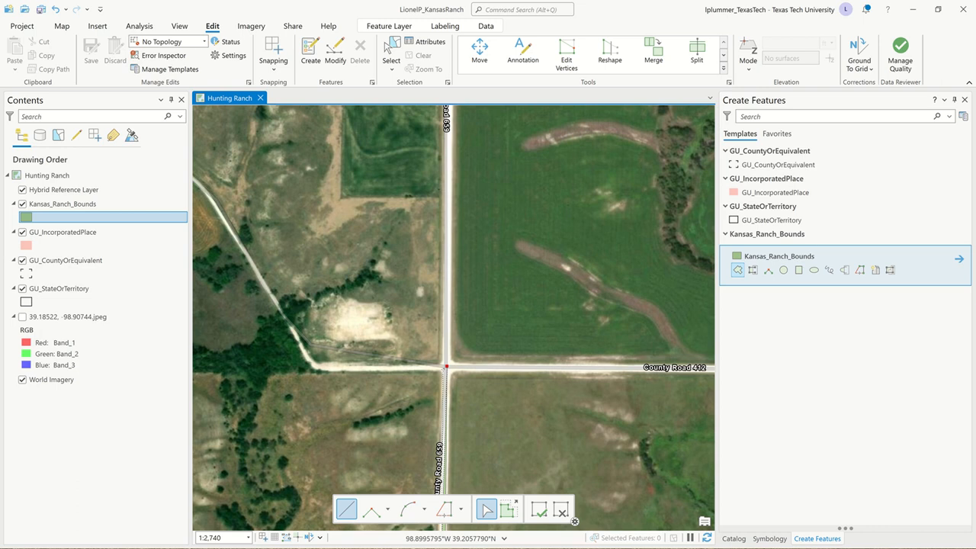
Step: Add a straight segment west along the road from the County Road 412 intersection, and an arc segment around its northwest-turning bend
{"action": "scroll", "coordinate": [336, 357], "scroll_direction": "up", "scroll_amount": 5}
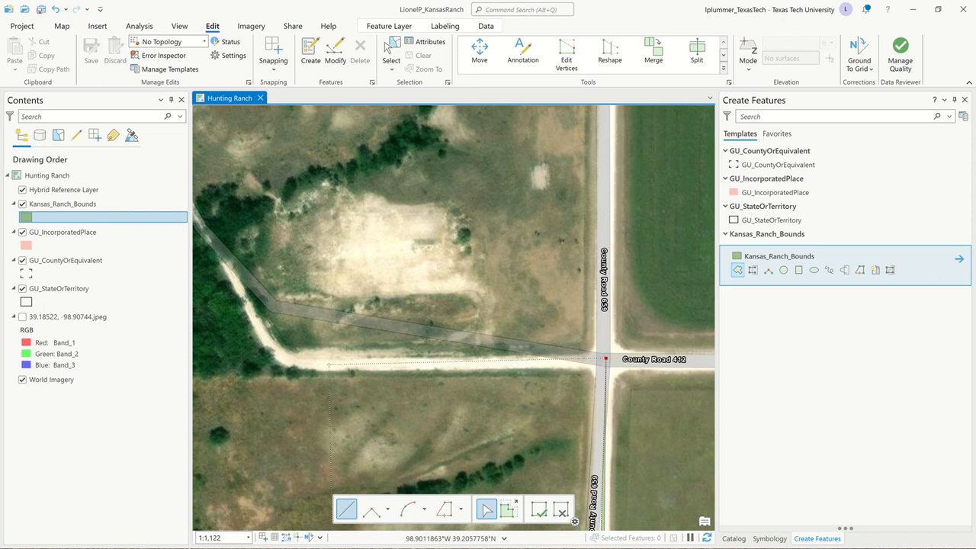
{"action": "left_click", "coordinate": [327, 366]}
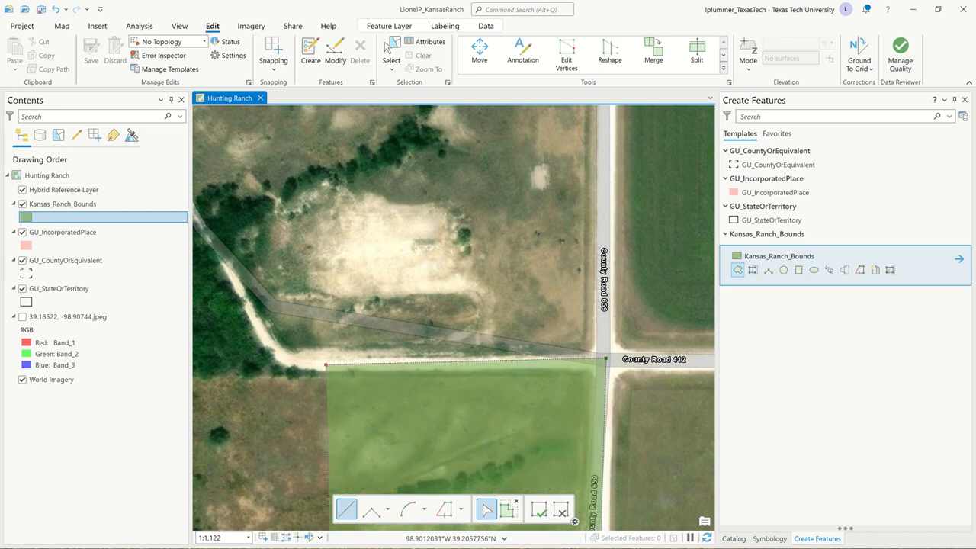
{"action": "left_click", "coordinate": [408, 509]}
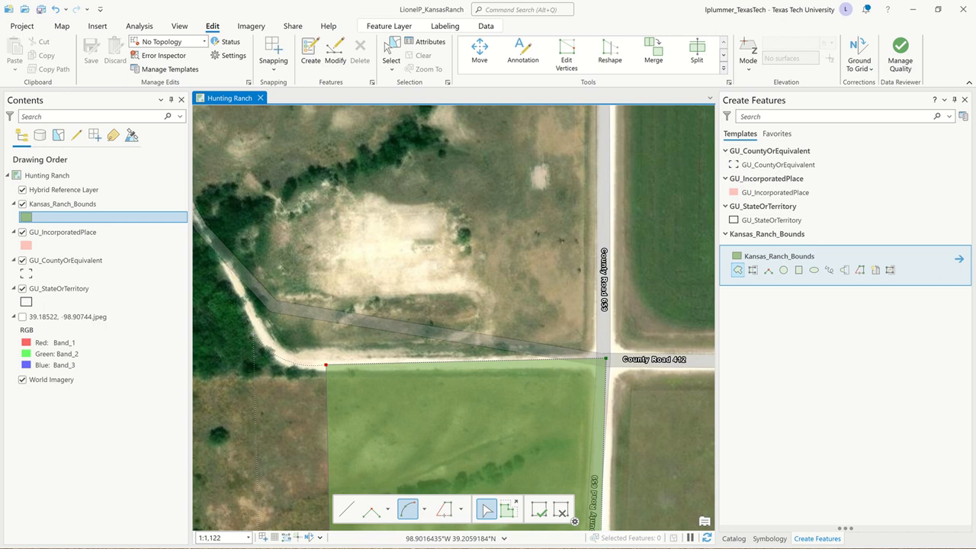
{"action": "left_click", "coordinate": [263, 337]}
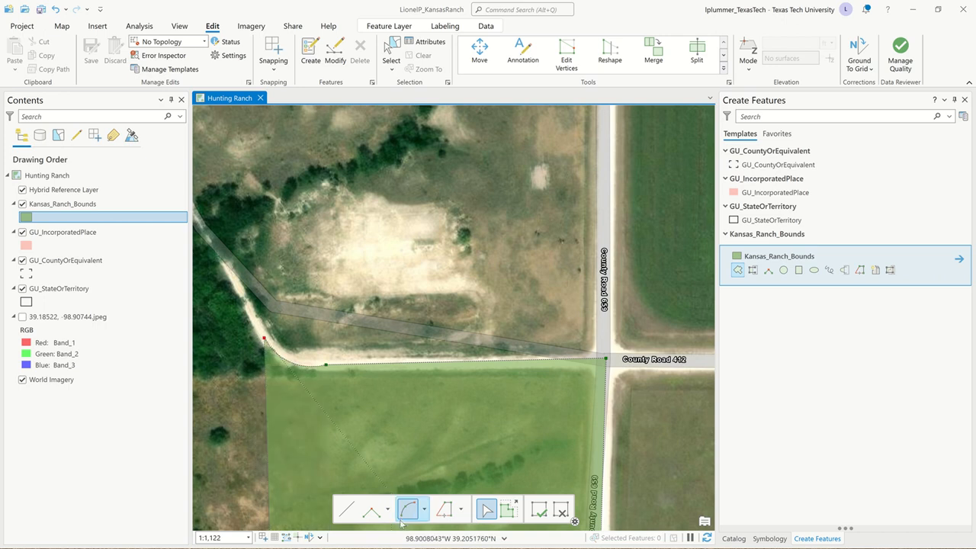
Step: Try to extend the boundary with straight segments northwest along the dirt road beyond the bend, undoing the stray vertex in the field
{"action": "left_click", "coordinate": [346, 509]}
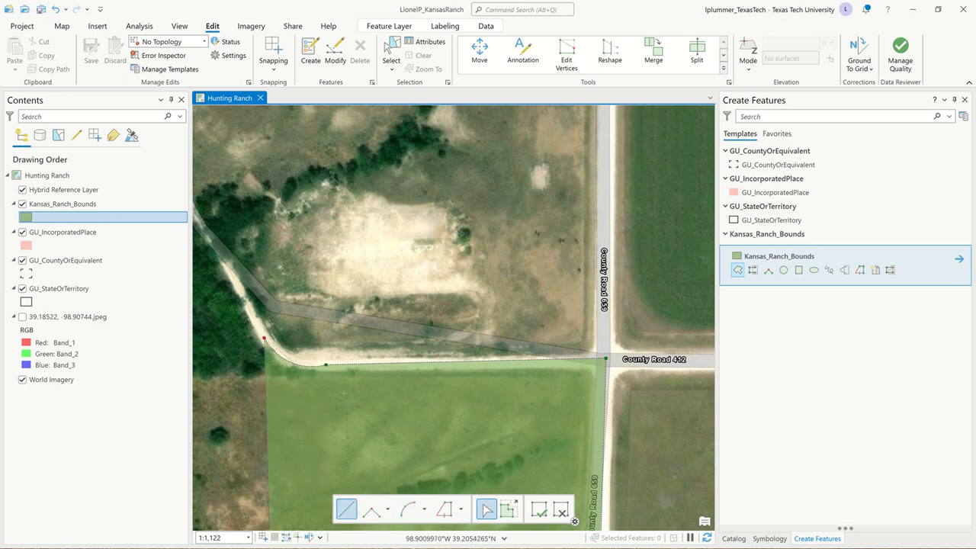
{"action": "scroll", "coordinate": [554, 420], "scroll_direction": "down", "scroll_amount": 2}
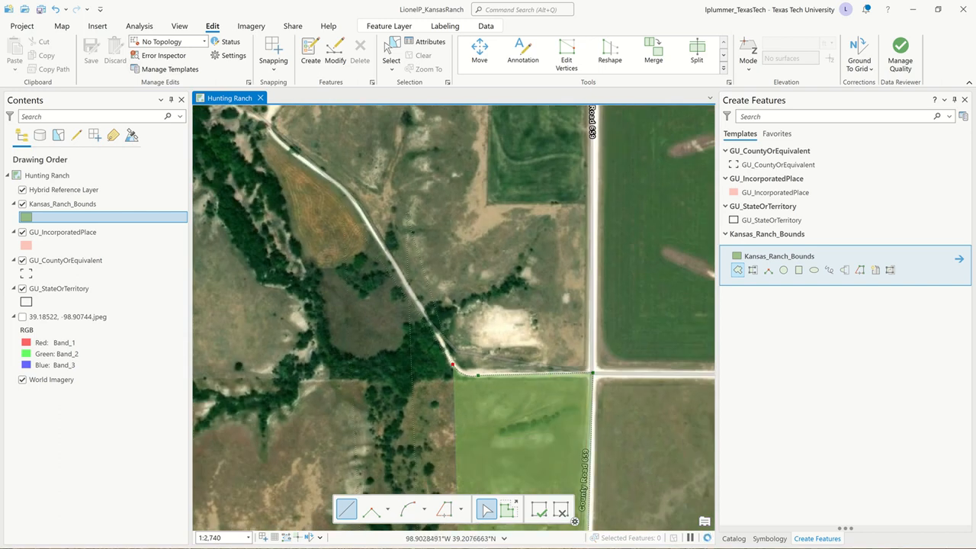
{"action": "scroll", "coordinate": [423, 222], "scroll_direction": "up", "scroll_amount": 2}
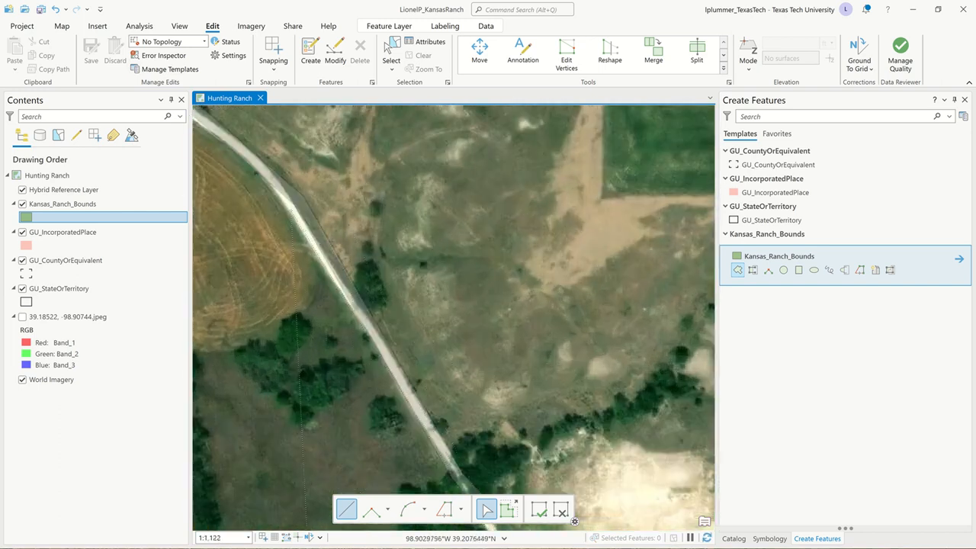
{"action": "left_click", "coordinate": [291, 209]}
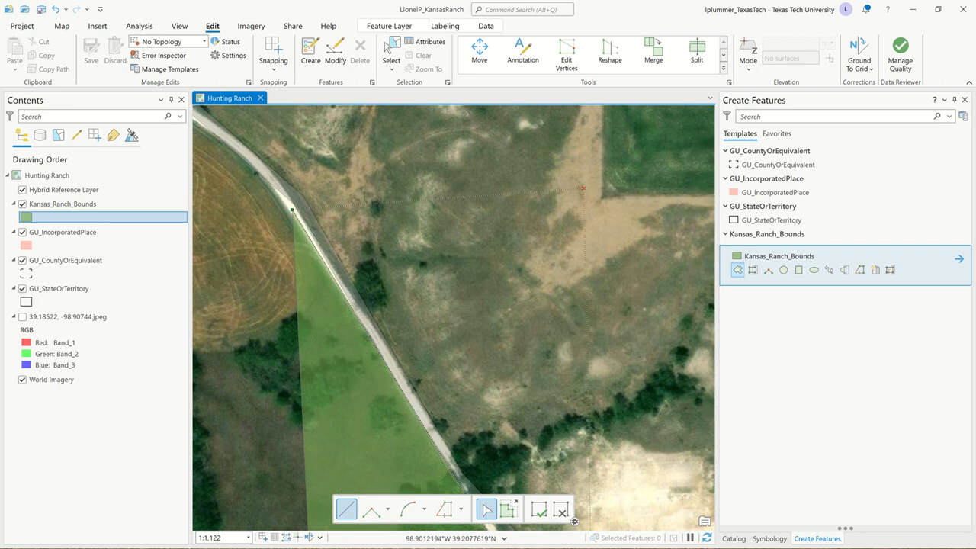
{"action": "left_click", "coordinate": [582, 187]}
{"action": "key", "text": "ctrl+z"}
{"action": "scroll", "coordinate": [419, 283], "scroll_direction": "down", "scroll_amount": 3}
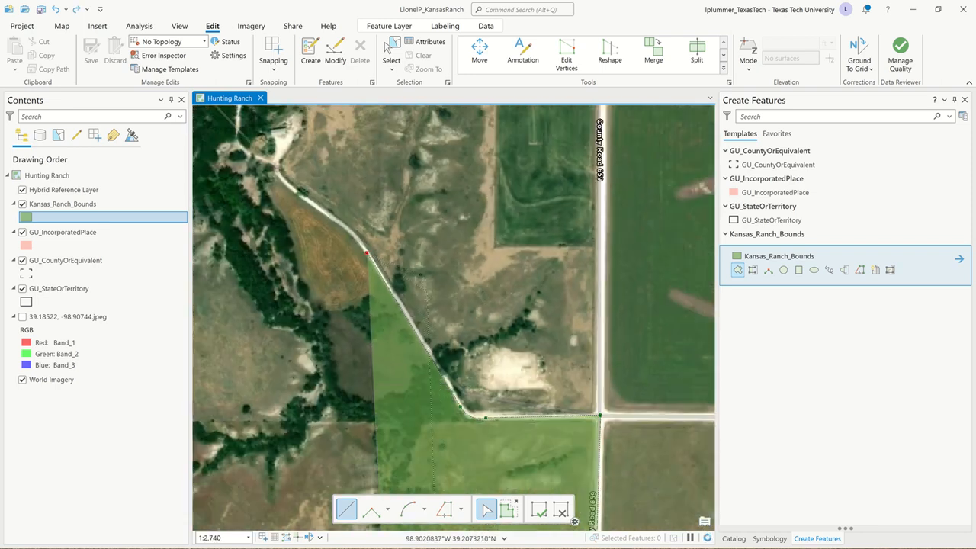
{"action": "scroll", "coordinate": [312, 180], "scroll_direction": "up", "scroll_amount": 3}
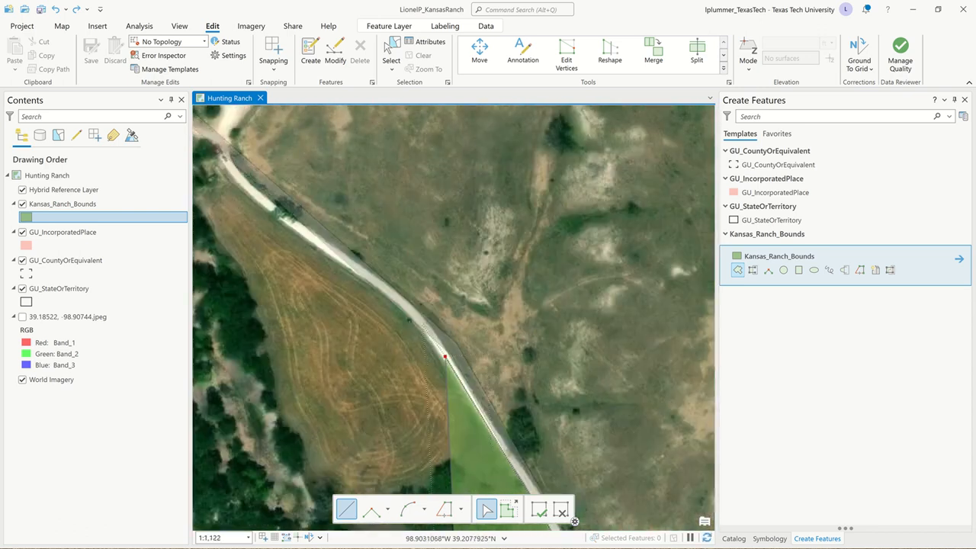
{"action": "left_click", "coordinate": [423, 324]}
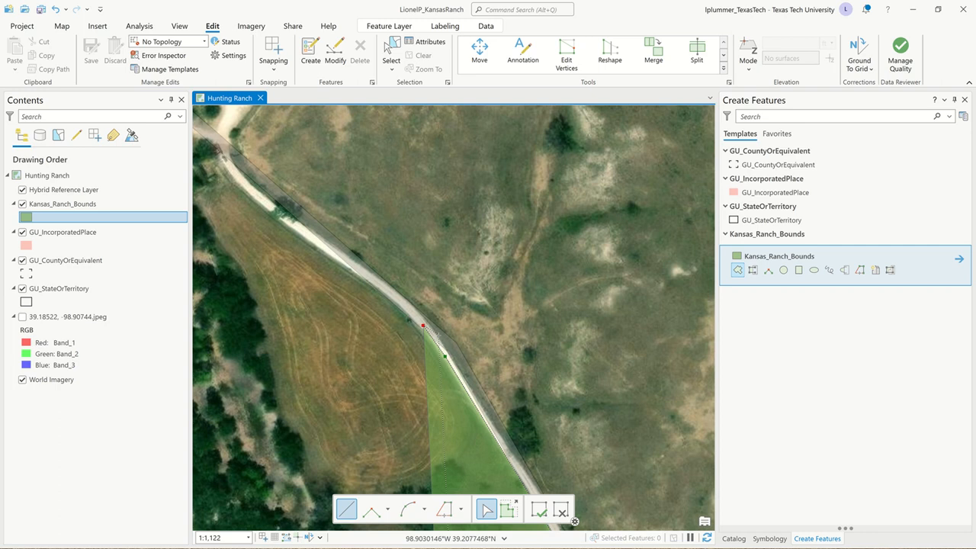
{"action": "left_click", "coordinate": [412, 23]}
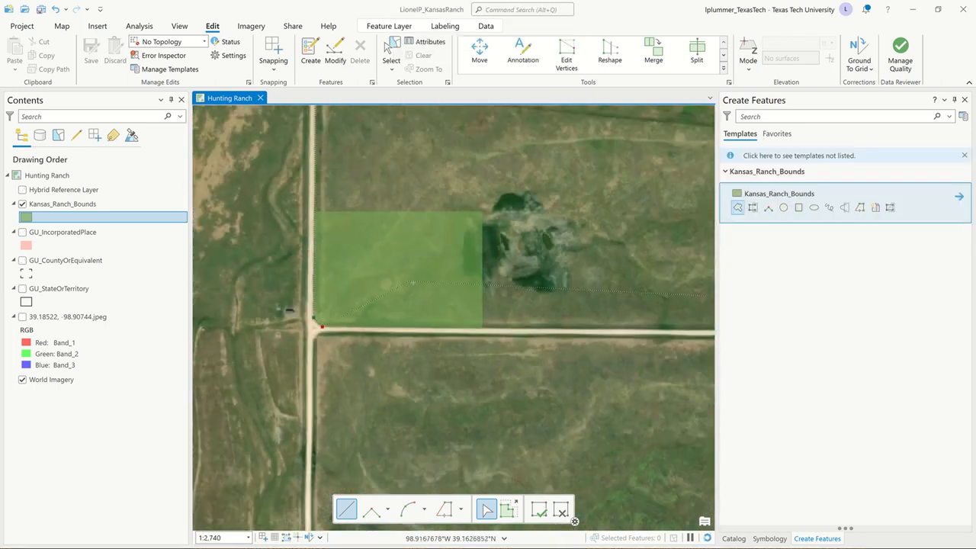
Step: Finish the Kansas_Ranch_Bounds polygon sketch at the ranch's southwest corner and check the full outline on the imagery
{"action": "mouse_move", "coordinate": [413, 283]}
{"action": "left_mouse_down"}
{"action": "mouse_move", "coordinate": [252, 285]}
{"action": "mouse_move", "coordinate": [241, 305]}
{"action": "left_mouse_up"}
{"action": "scroll", "coordinate": [405, 347], "scroll_direction": "down", "scroll_amount": 6}
{"action": "scroll", "coordinate": [405, 346], "scroll_direction": "down", "scroll_amount": 2}
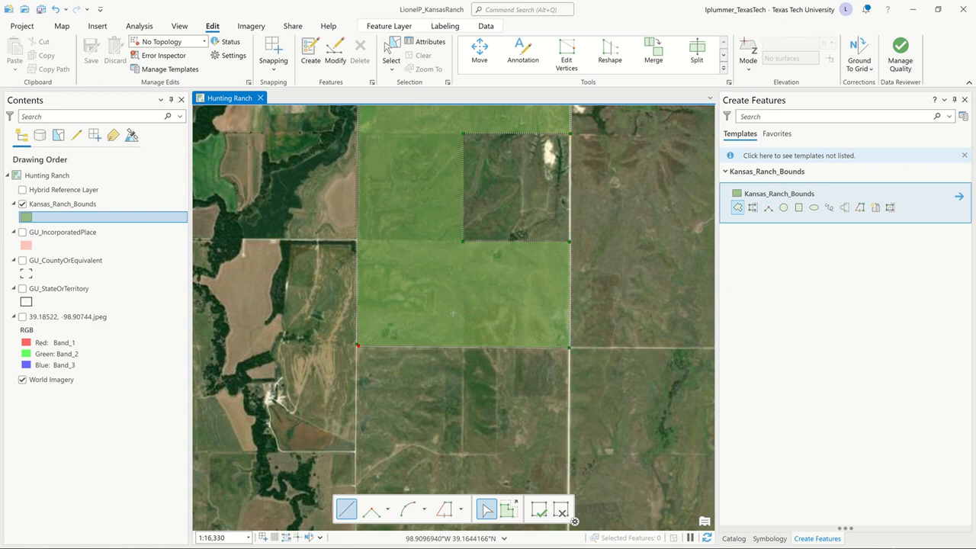
{"action": "key", "text": "F2"}
{"action": "scroll", "coordinate": [453, 312], "scroll_direction": "down", "scroll_amount": 4}
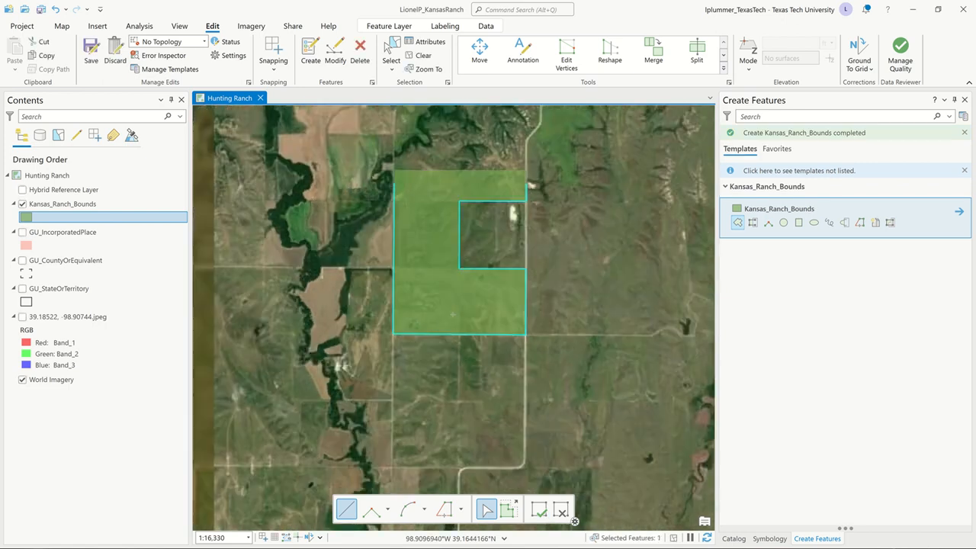
{"action": "left_click_drag", "start_coordinate": [452, 312], "coordinate": [416, 441]}
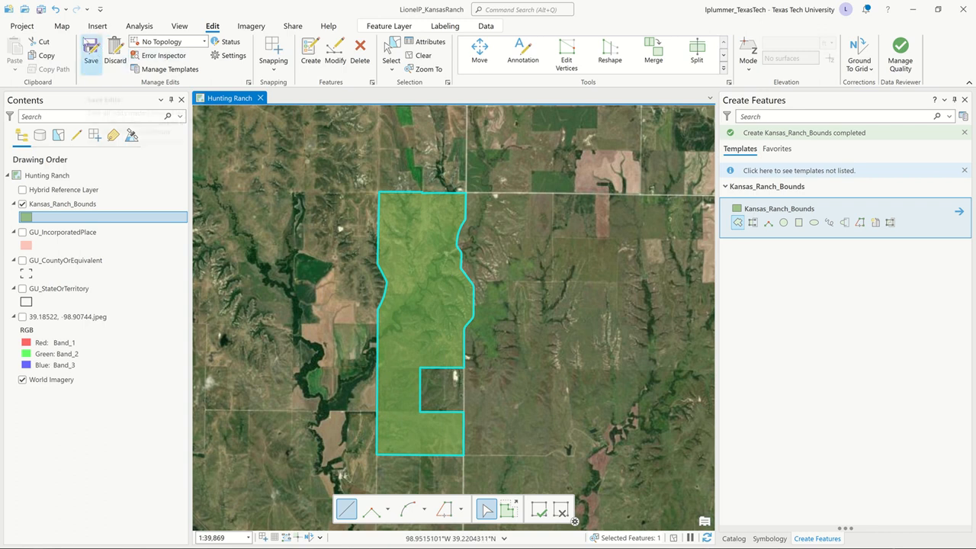
Step: Save the edits to Kansas_Ranch_Bounds and clear the feature selection
{"action": "left_click", "coordinate": [91, 52]}
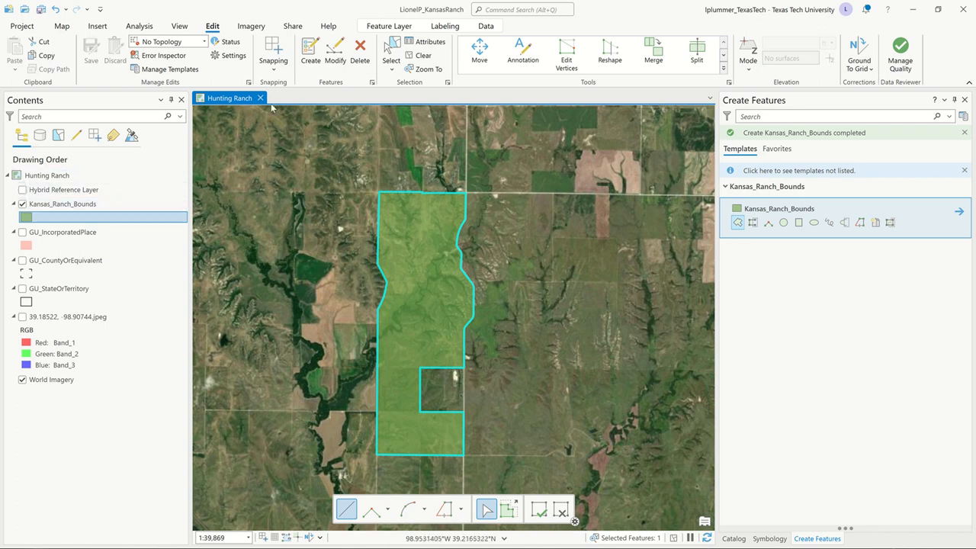
{"action": "left_click", "coordinate": [423, 56]}
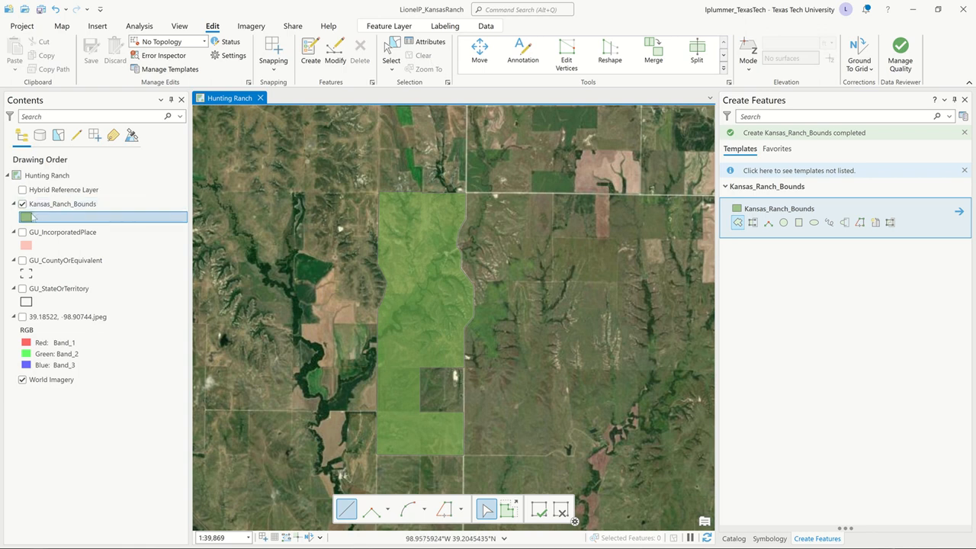
Step: Change the Kansas_Ranch_Bounds symbol to the dashed black outline from the ArcGIS 2D style
{"action": "left_click", "coordinate": [26, 217]}
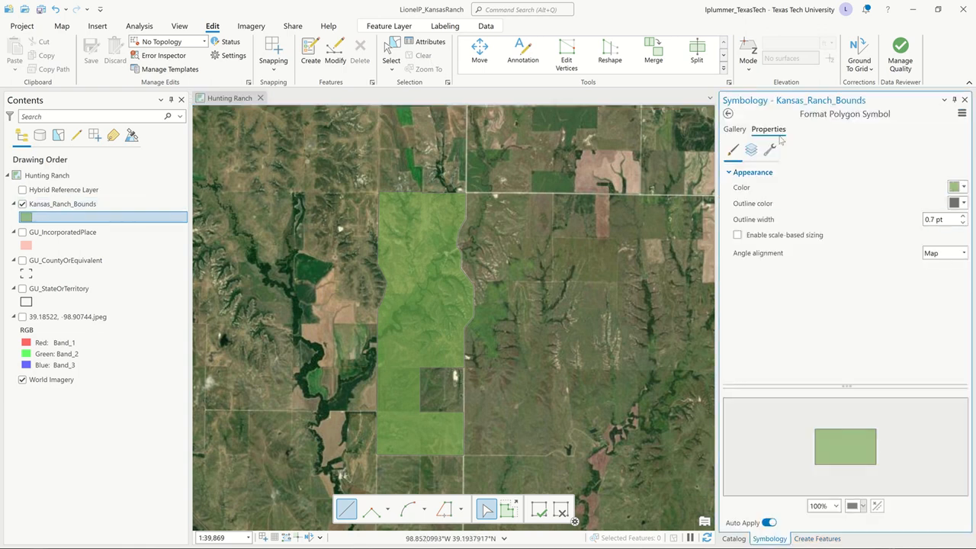
{"action": "left_click", "coordinate": [736, 129]}
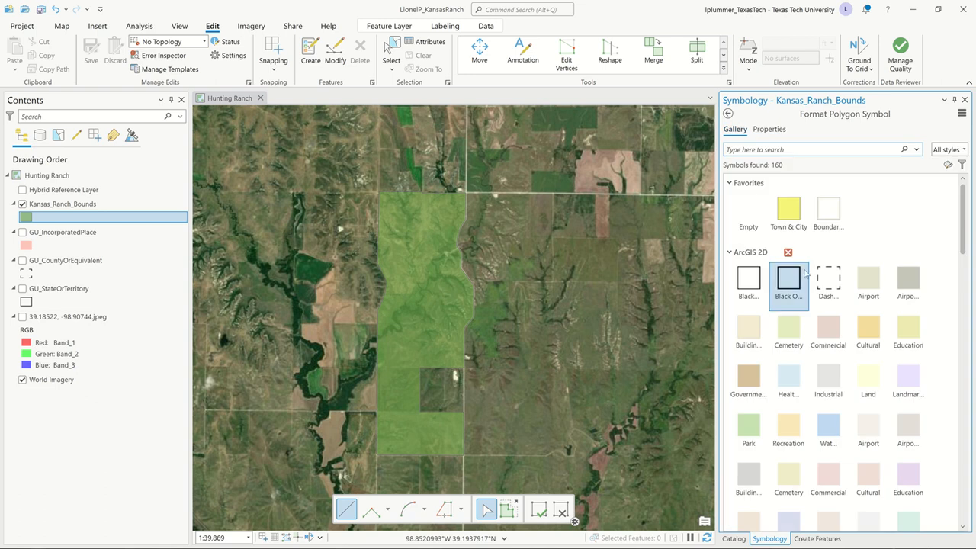
{"action": "left_click", "coordinate": [838, 283]}
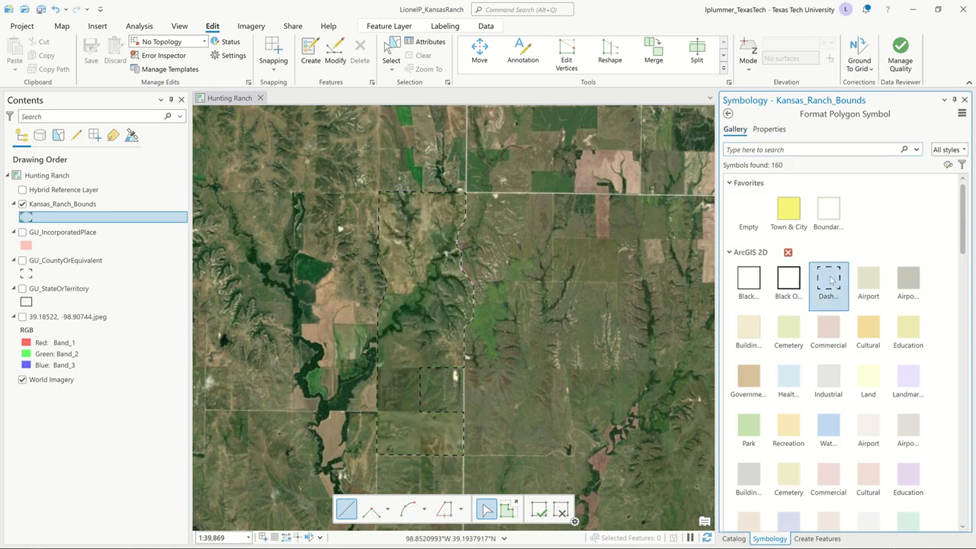
Step: Examine how the dashed ranch boundary follows the eastern road and encloses the terrain, close up and across the whole property
{"action": "scroll", "coordinate": [441, 274], "scroll_direction": "up", "scroll_amount": 2}
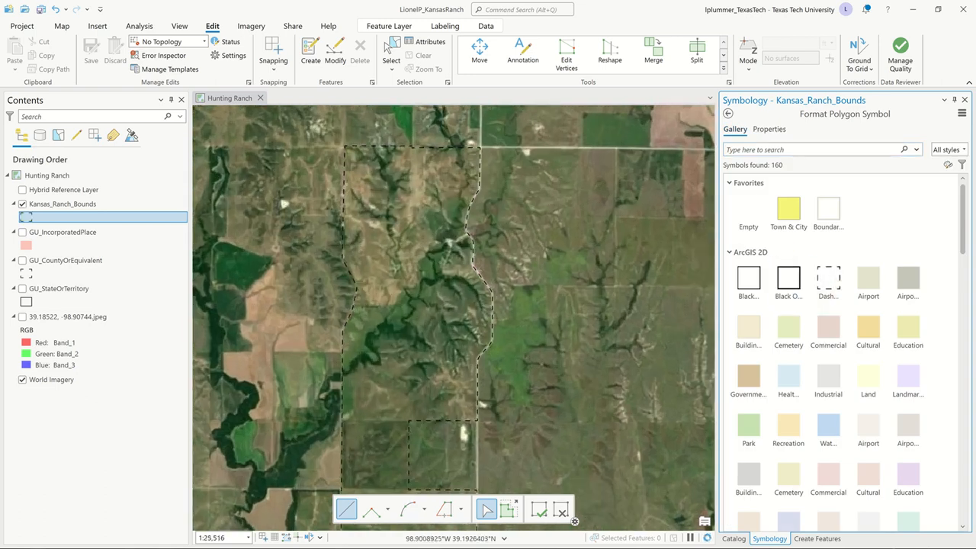
{"action": "scroll", "coordinate": [454, 277], "scroll_direction": "up", "scroll_amount": 2}
{"action": "scroll", "coordinate": [458, 244], "scroll_direction": "up", "scroll_amount": 4}
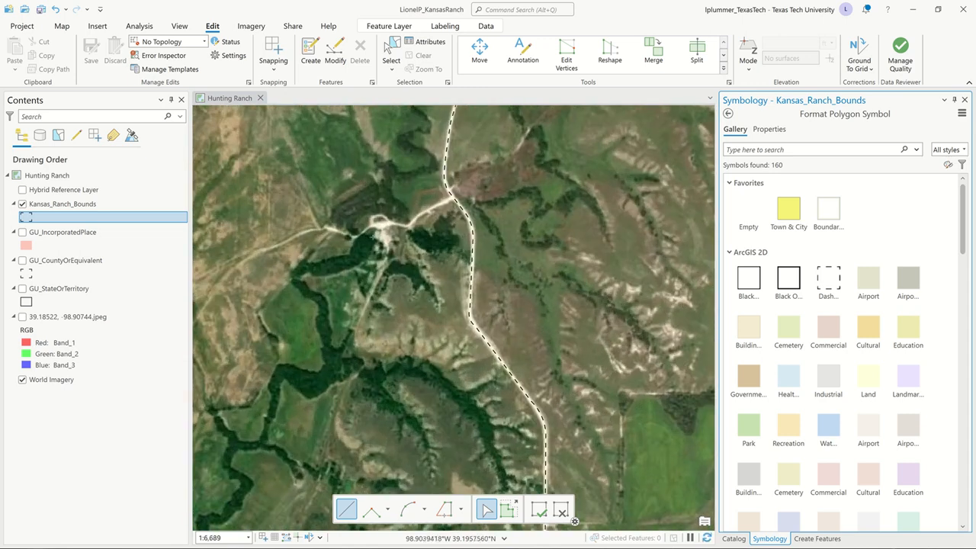
{"action": "left_click_drag", "start_coordinate": [341, 294], "coordinate": [404, 174]}
{"action": "scroll", "coordinate": [404, 175], "scroll_direction": "down", "scroll_amount": 2}
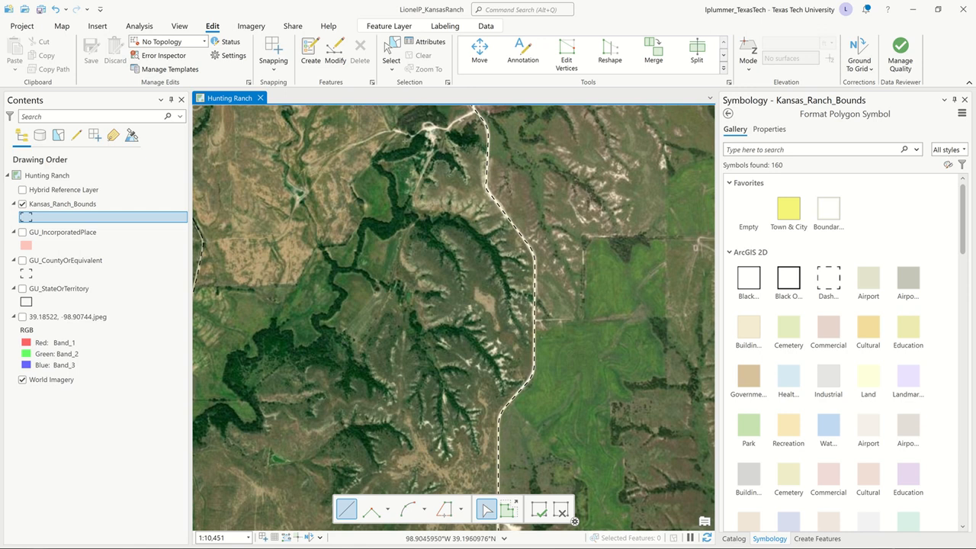
{"action": "scroll", "coordinate": [379, 240], "scroll_direction": "down", "scroll_amount": 4}
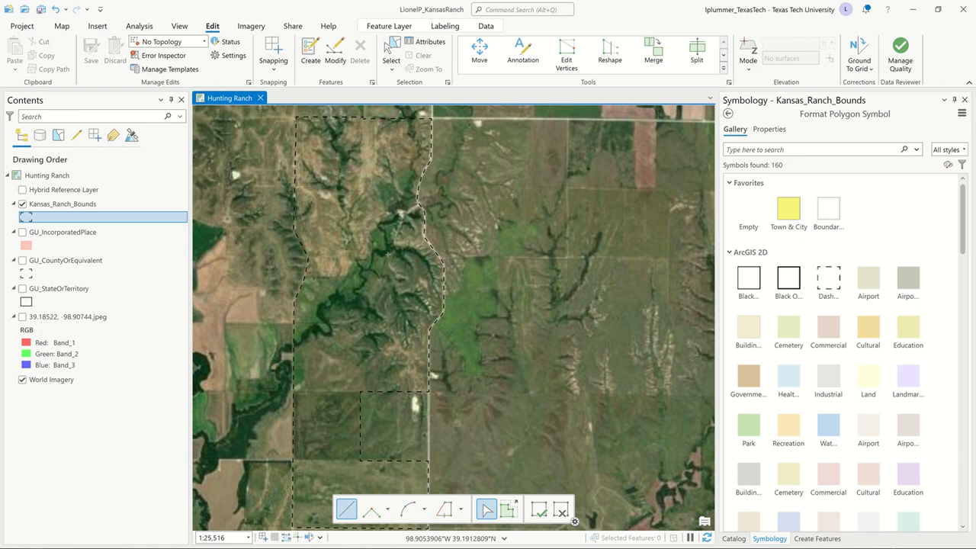
{"action": "left_click_drag", "start_coordinate": [377, 261], "coordinate": [407, 281]}
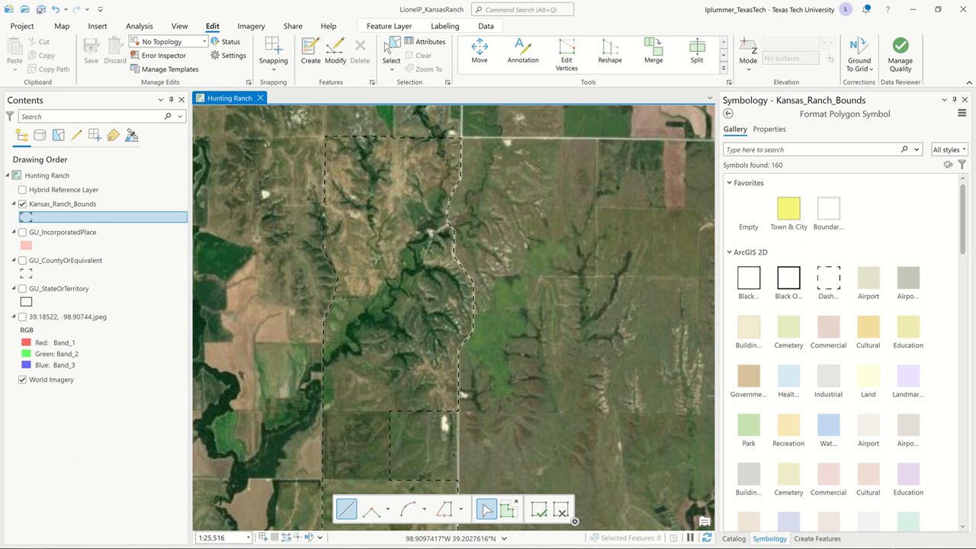
{"action": "scroll", "coordinate": [422, 122], "scroll_direction": "down", "scroll_amount": 2}
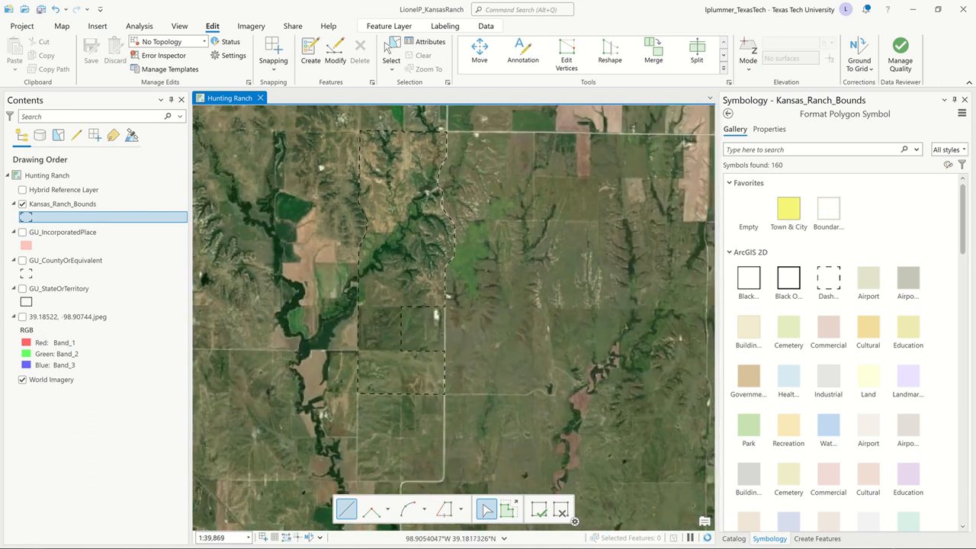